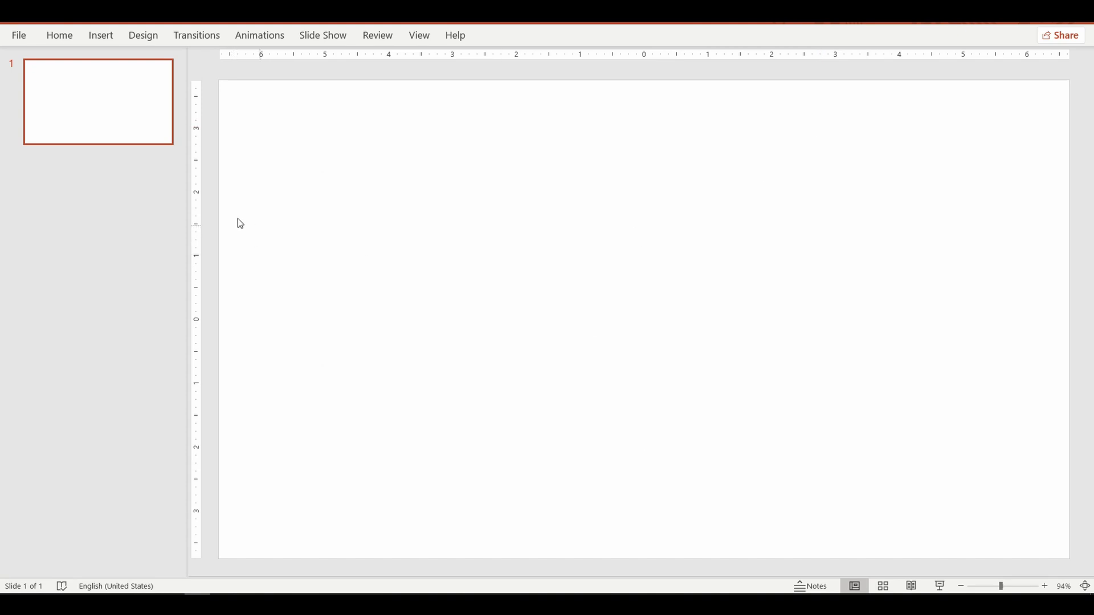
Insert the bg.png desk photo onto slide 1 and narrow the thumbnail pane to enlarge the slide
left_click(104, 41)
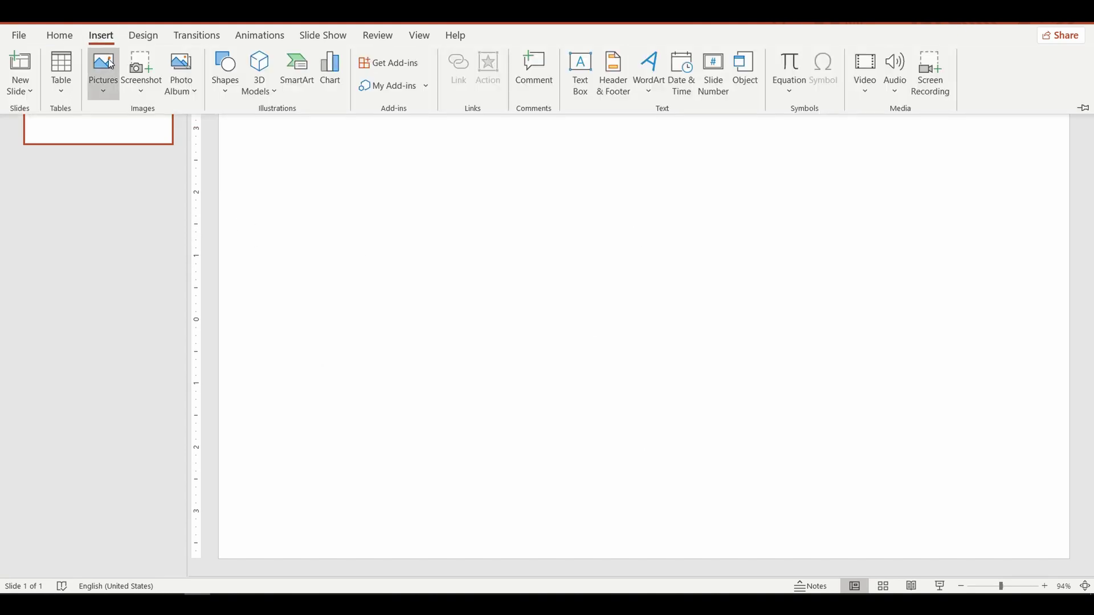
left_click(106, 74)
left_click(120, 134)
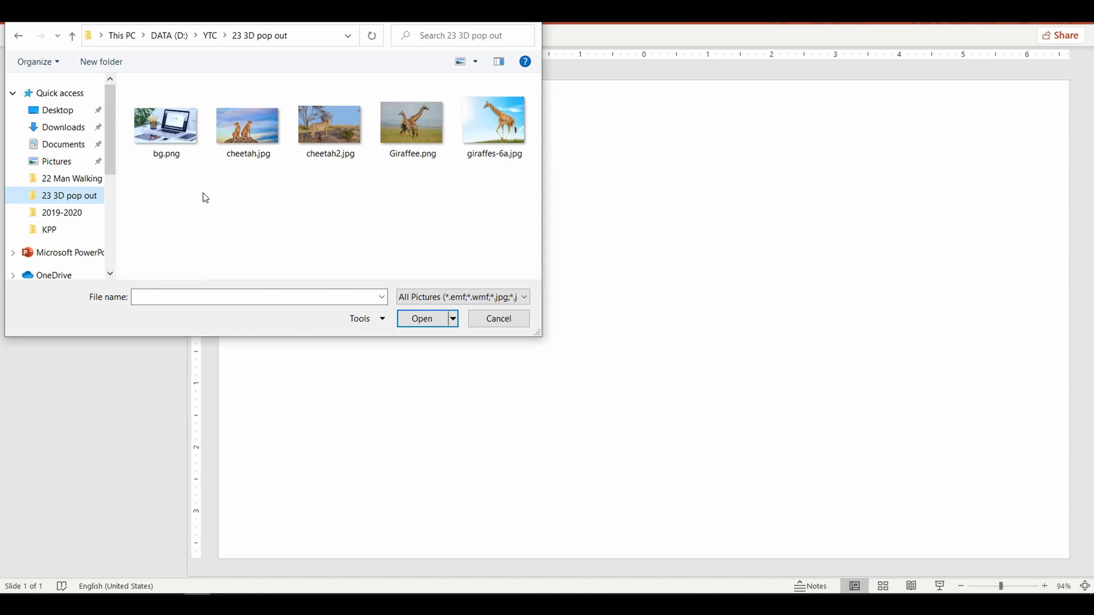
double_click(170, 119)
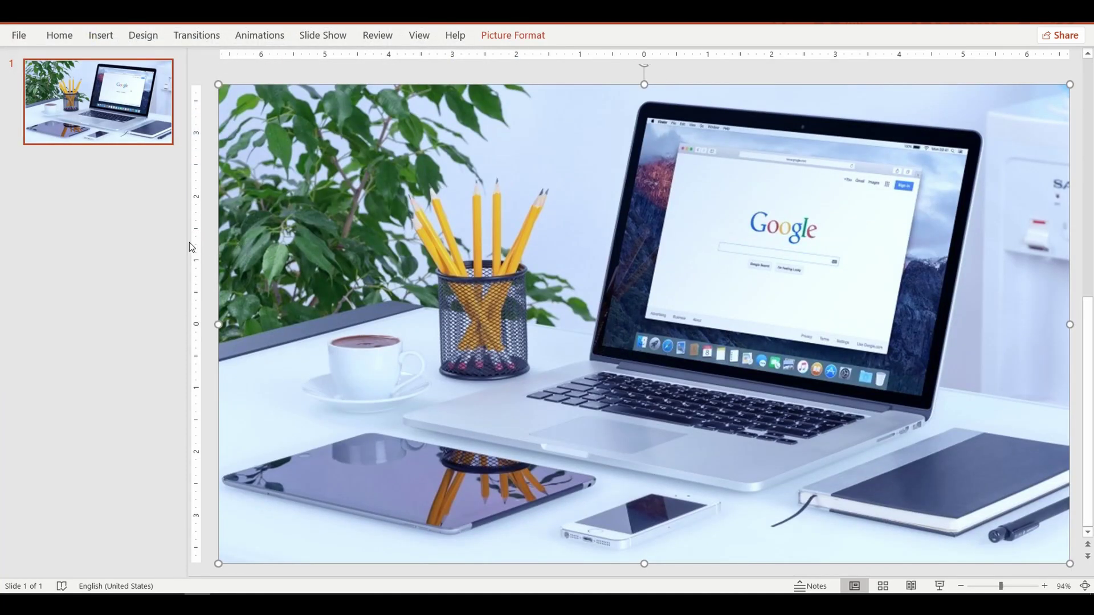
left_click_drag(189, 241, 93, 221)
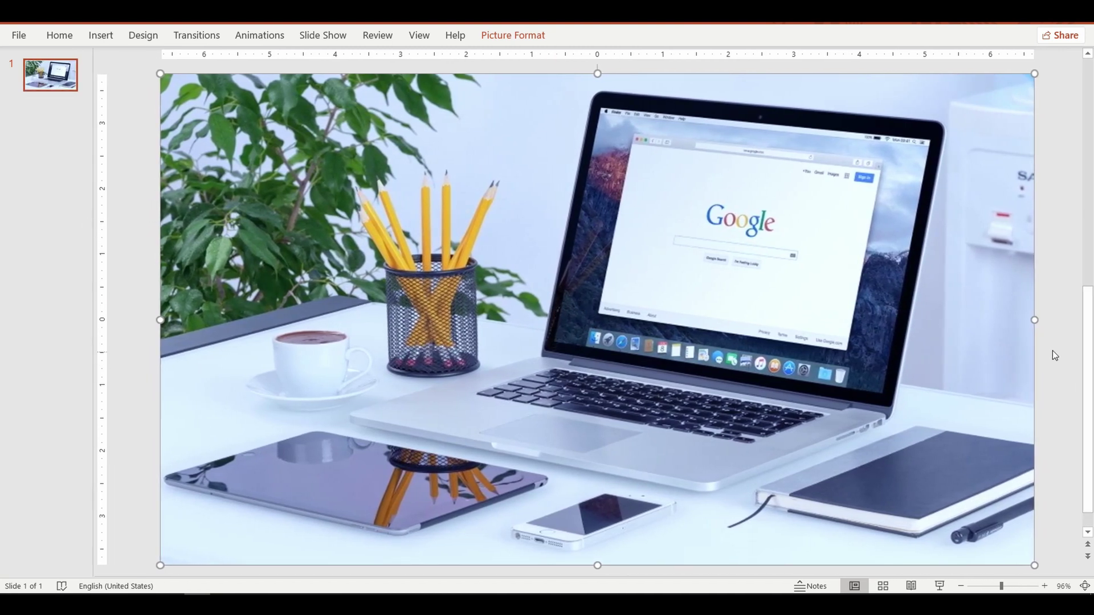
left_click(1054, 355)
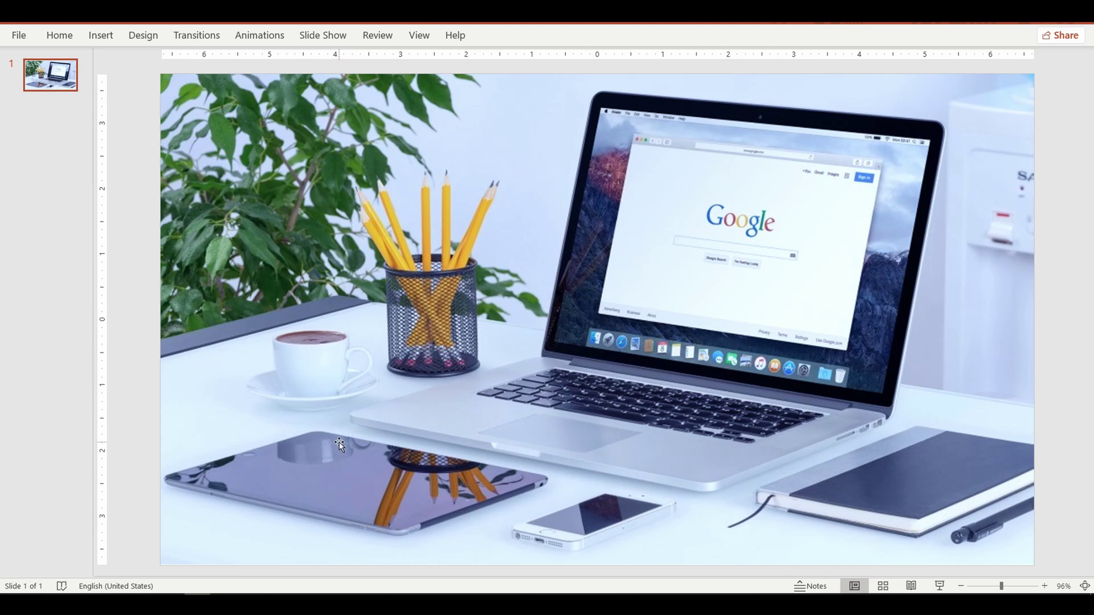
left_click(101, 35)
left_click(104, 74)
left_click(117, 131)
double_click(405, 139)
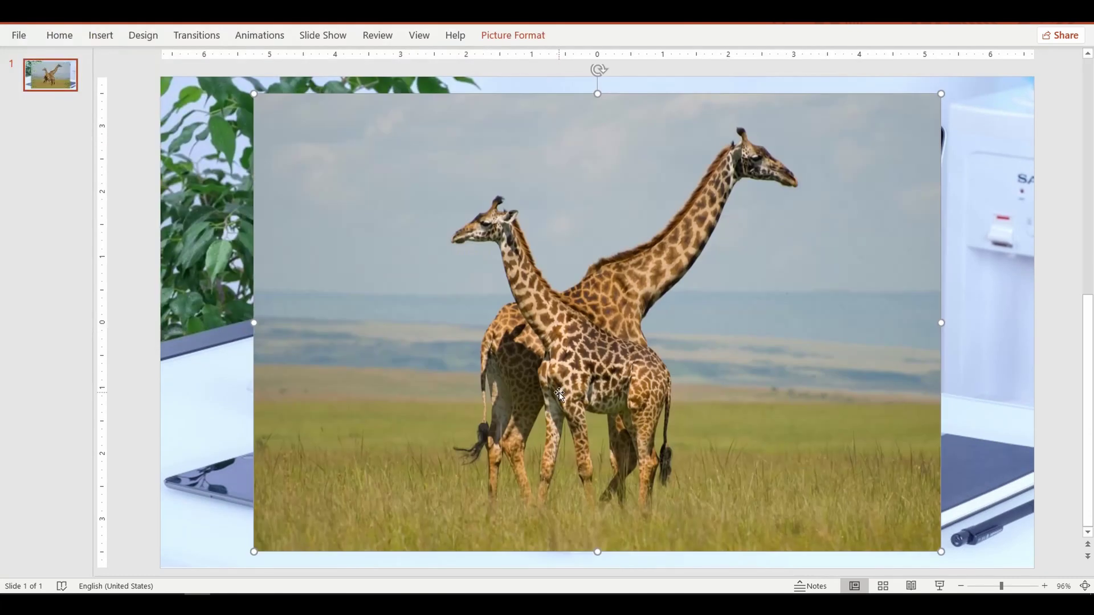
key("Delete")
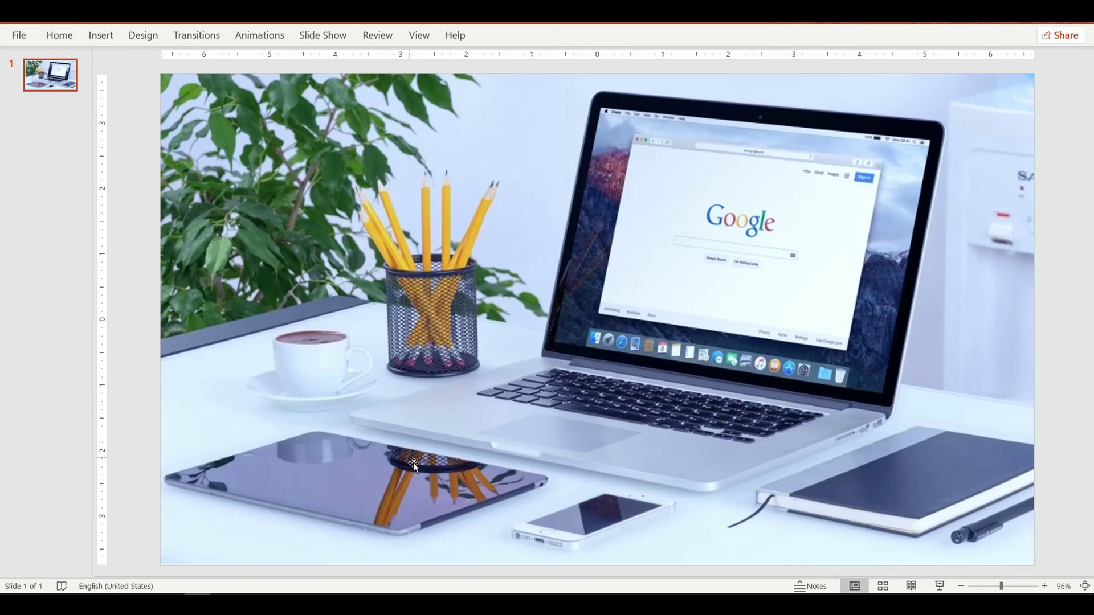
Draw a freeform shape traced around the tablet screen's corners in the desk photo
left_click(53, 36)
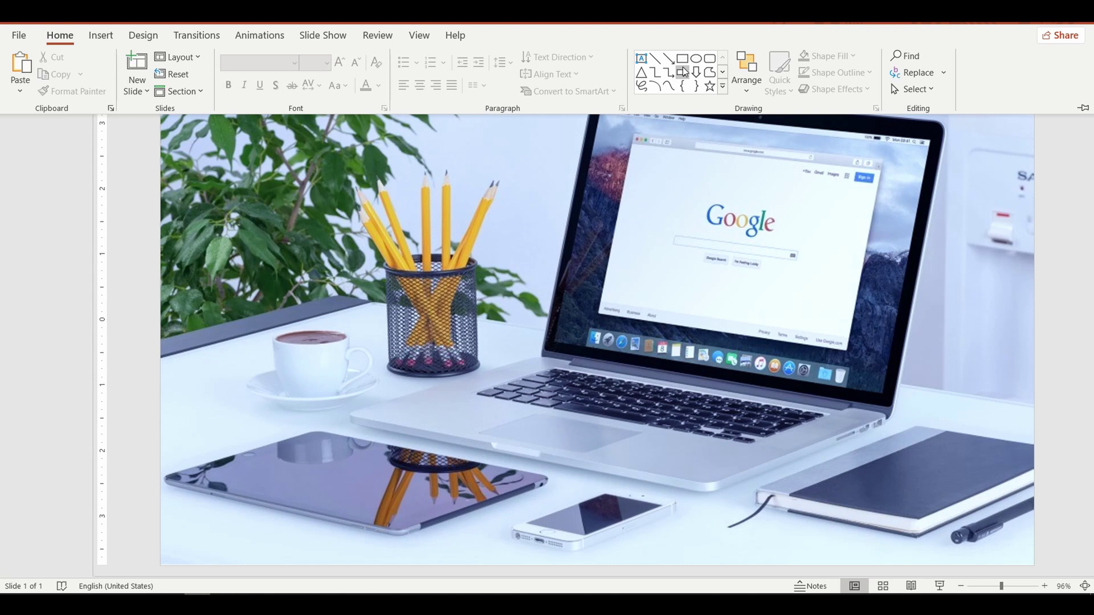
left_click(711, 77)
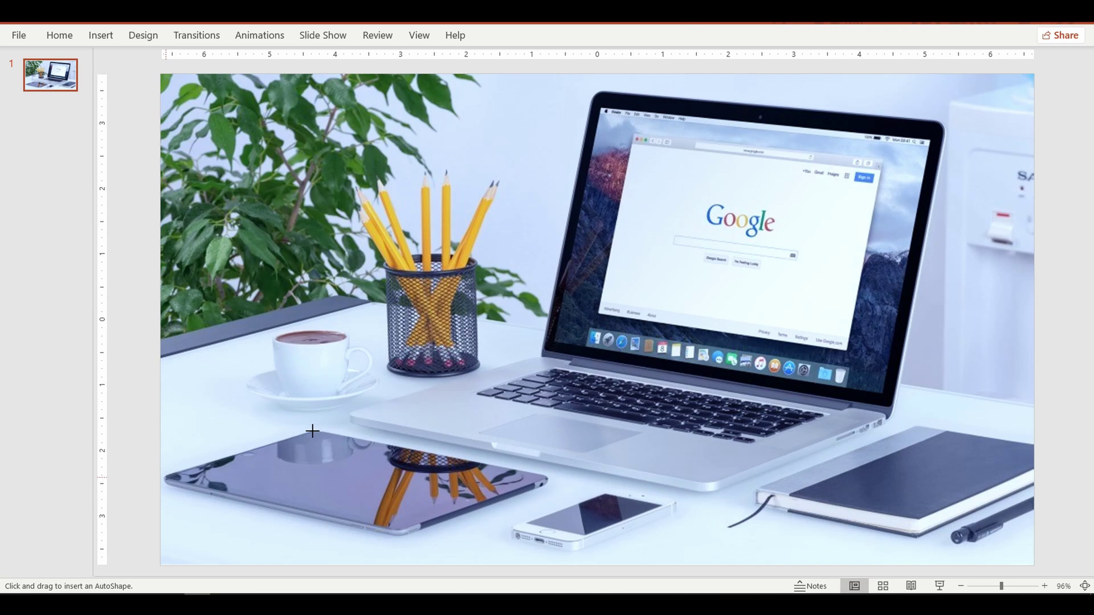
mouse_move(317, 431)
left_mouse_down()
mouse_move(541, 463)
mouse_move(548, 478)
mouse_move(406, 527)
mouse_move(165, 479)
left_mouse_up()
double_click(165, 477)
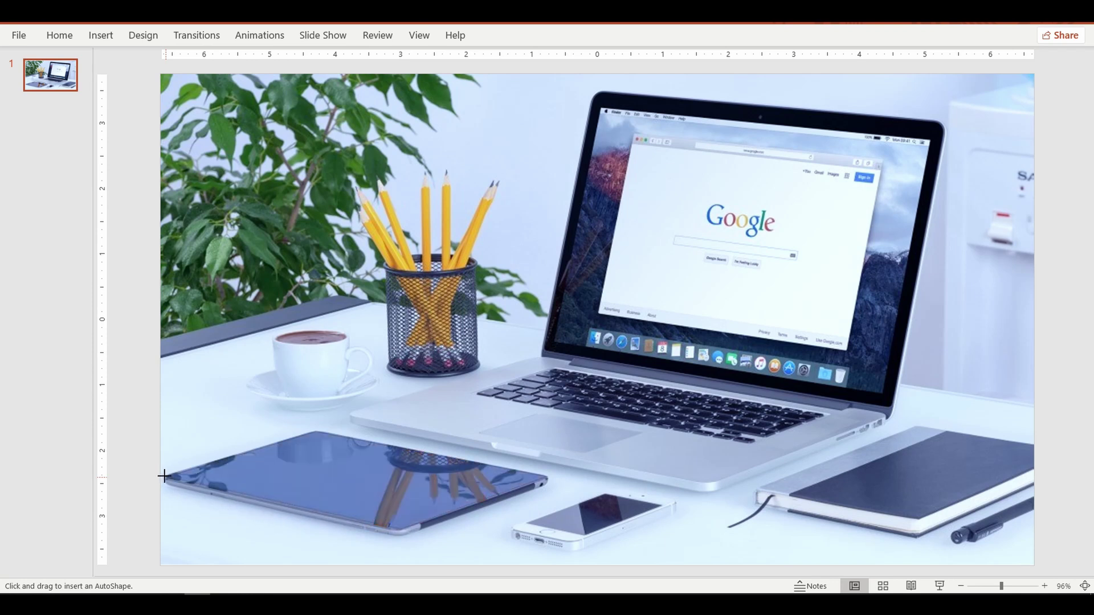
Select the blue tablet shape and zoom the slide in to 130%
left_click(228, 390)
left_click(347, 482)
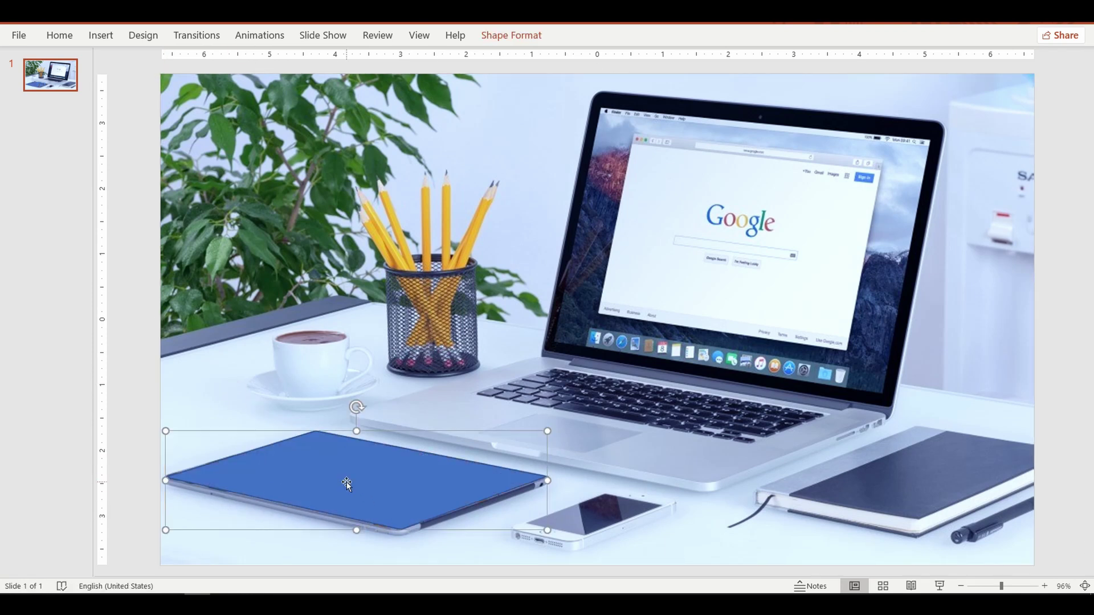
left_click(1046, 586)
left_click(1046, 586)
left_click(1045, 587)
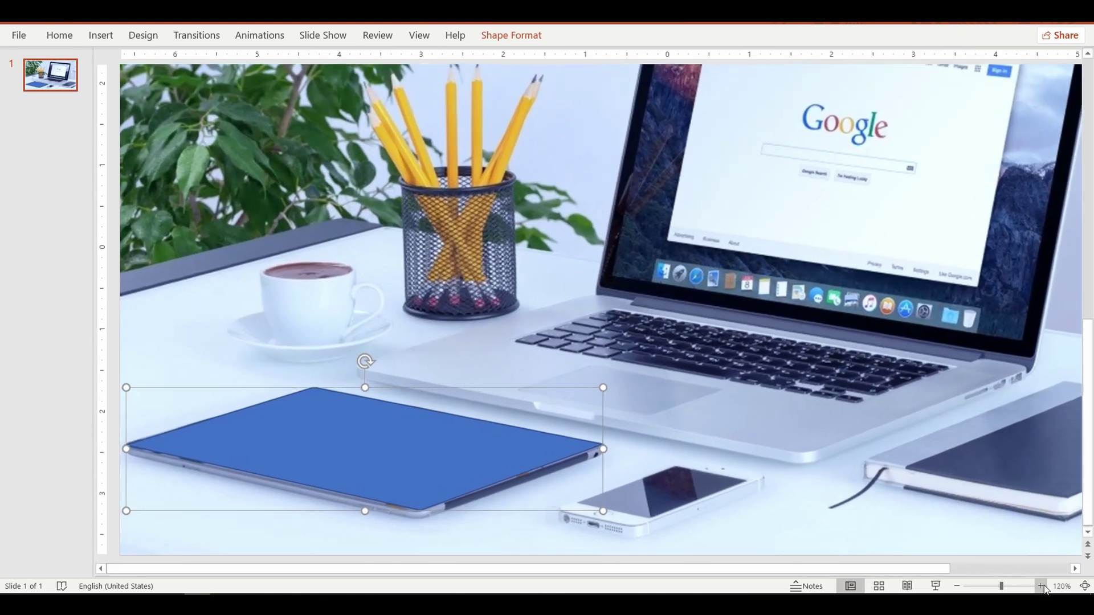
left_click(1046, 587)
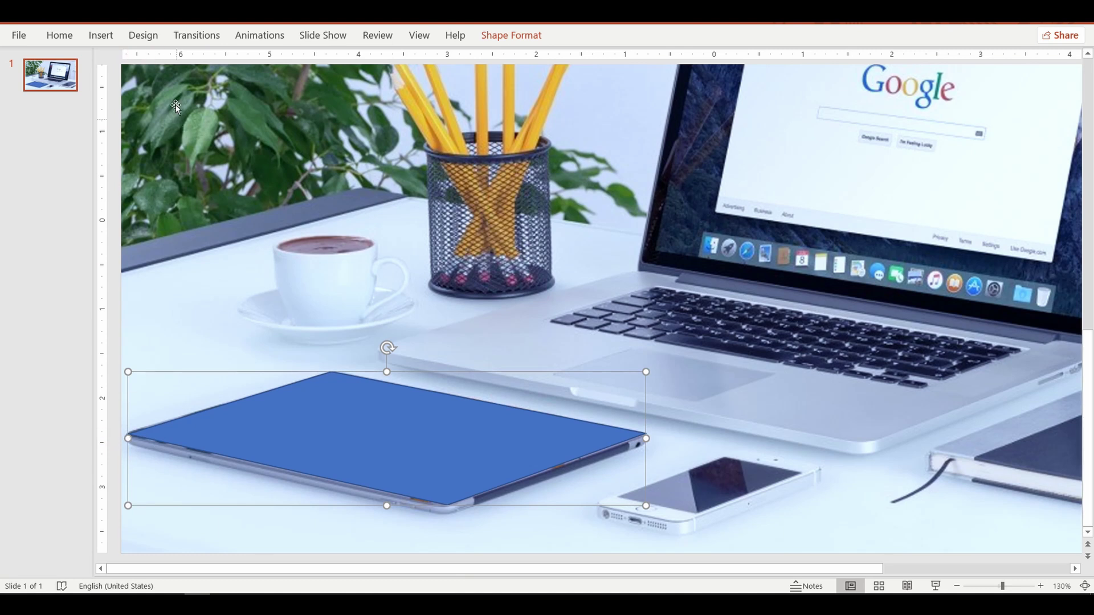
Put the blue shape into Edit Points mode with the view zoomed to 200%
left_click(493, 40)
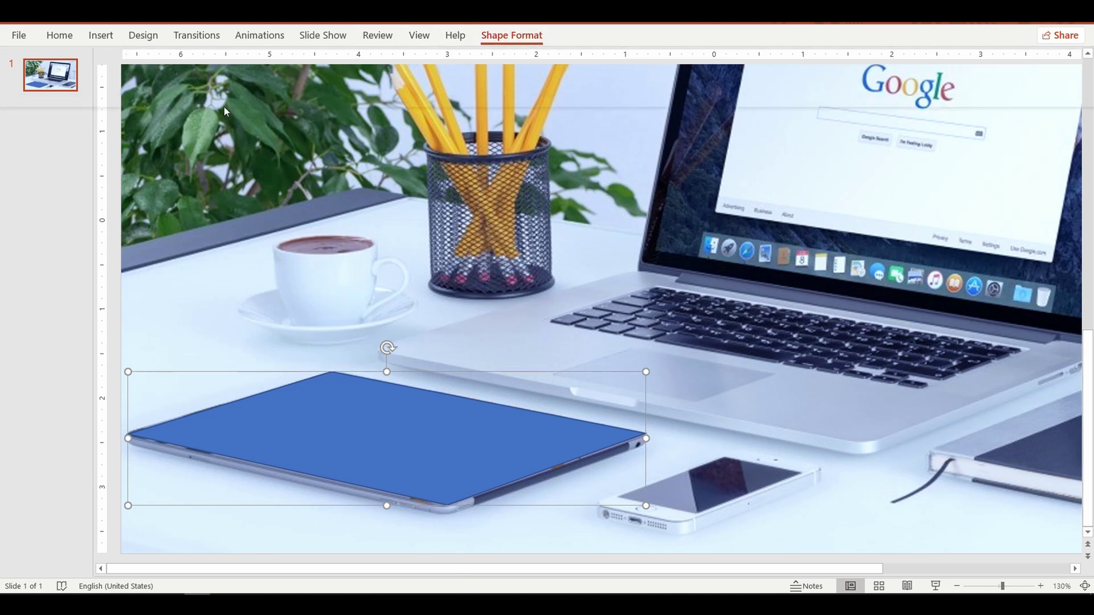
left_click(153, 62)
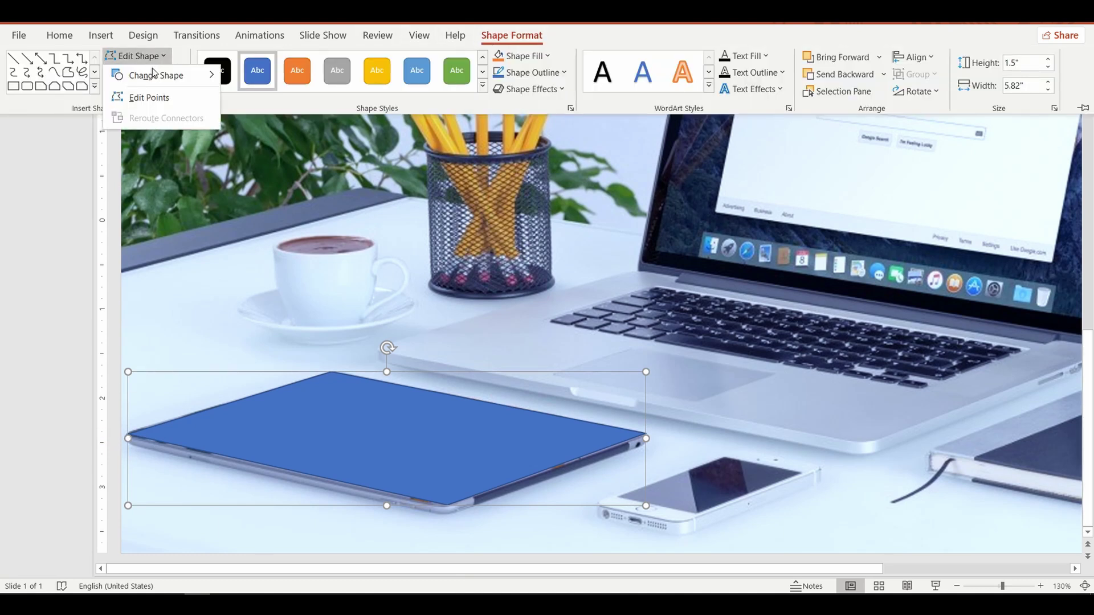
left_click(152, 98)
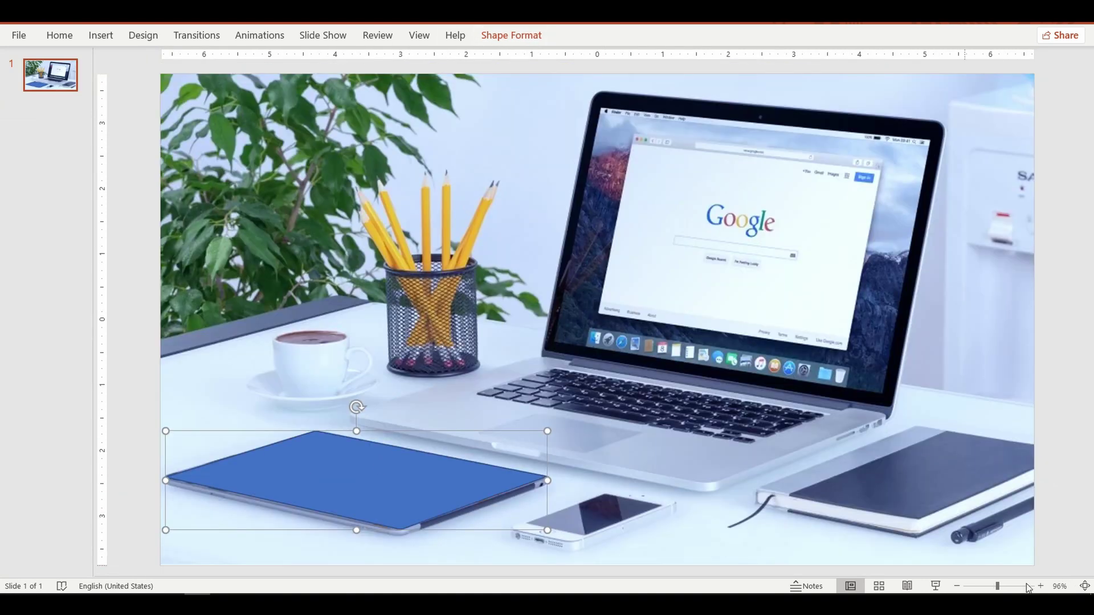
left_click(1060, 586)
left_click(511, 287)
left_click(535, 364)
left_click(511, 35)
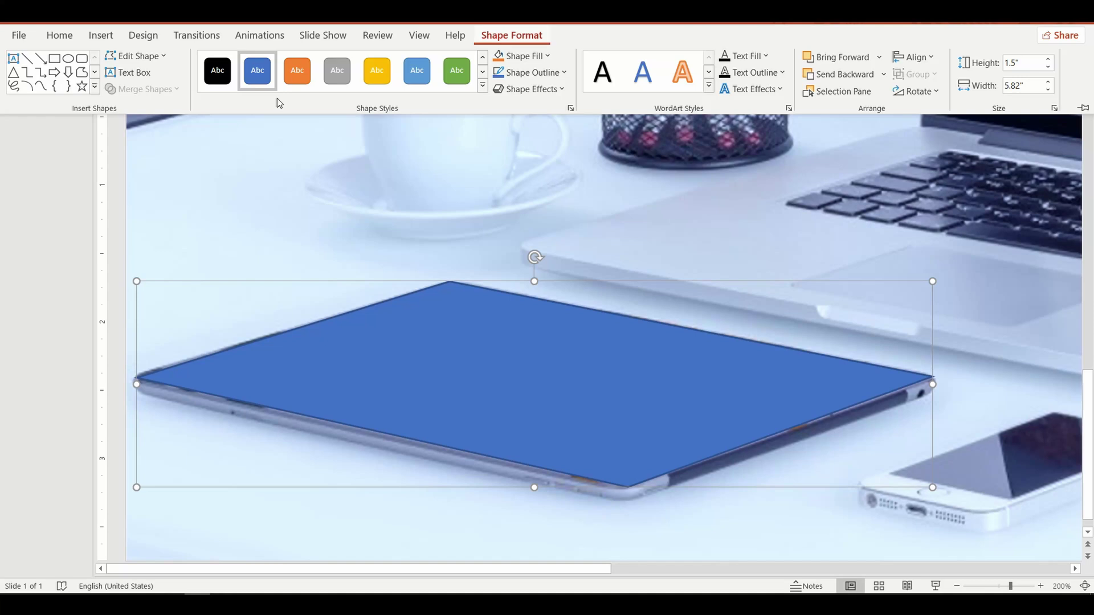
left_click(152, 61)
left_click(151, 98)
Adjust the shape's left, bottom and right corner points, then fit the slide to the window
left_click(135, 379)
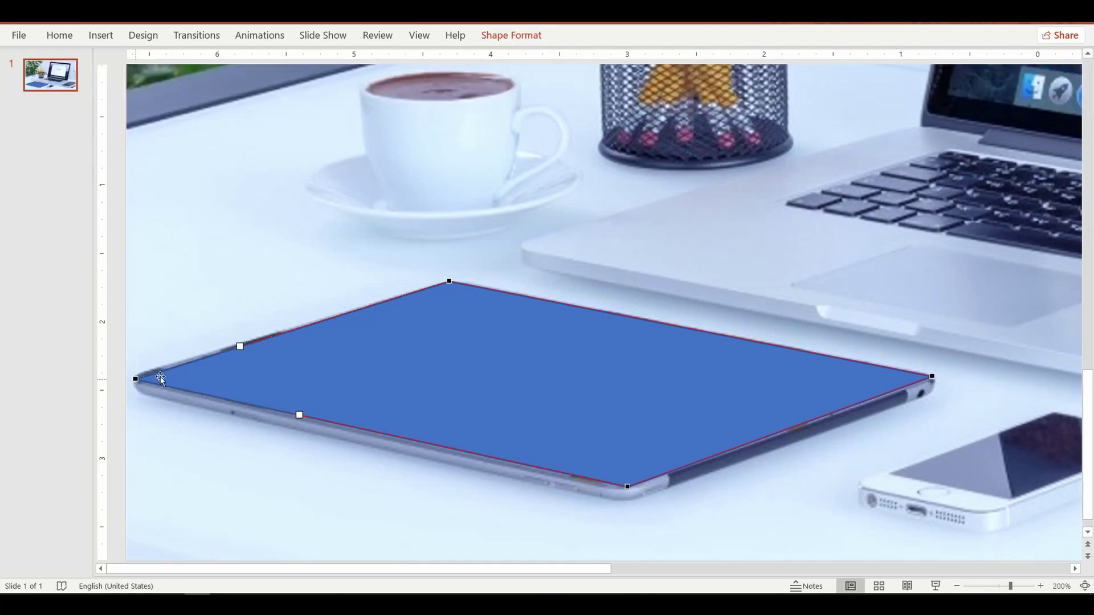
left_click(628, 487)
left_click(933, 378)
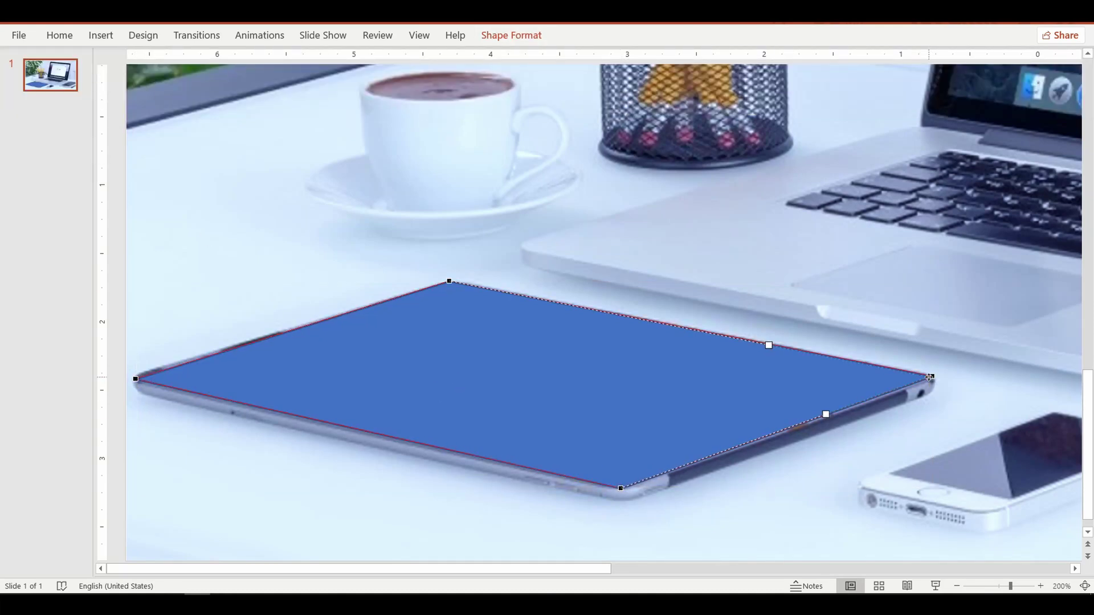
left_click(1085, 586)
left_click(136, 405)
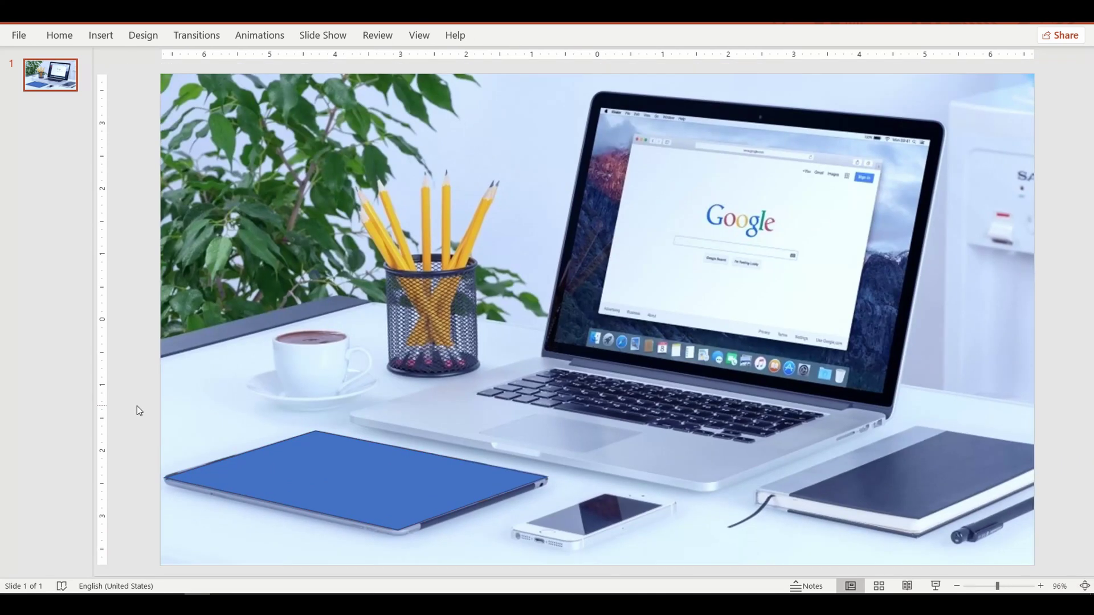
Fill the blue tablet shape with the Giraffee.png picture from this computer
left_click(379, 466)
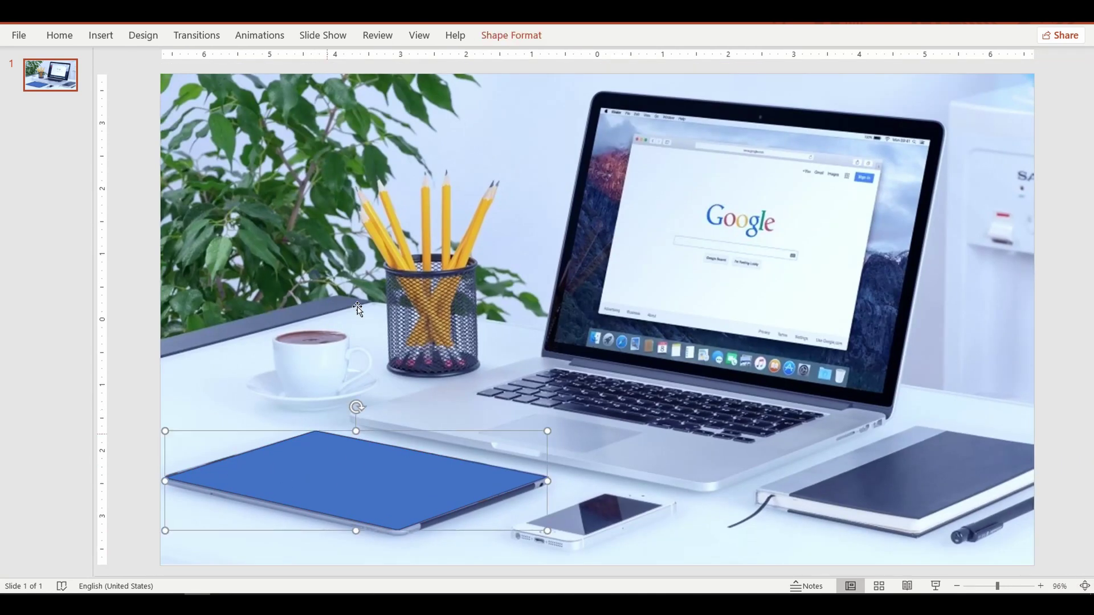
left_click(111, 39)
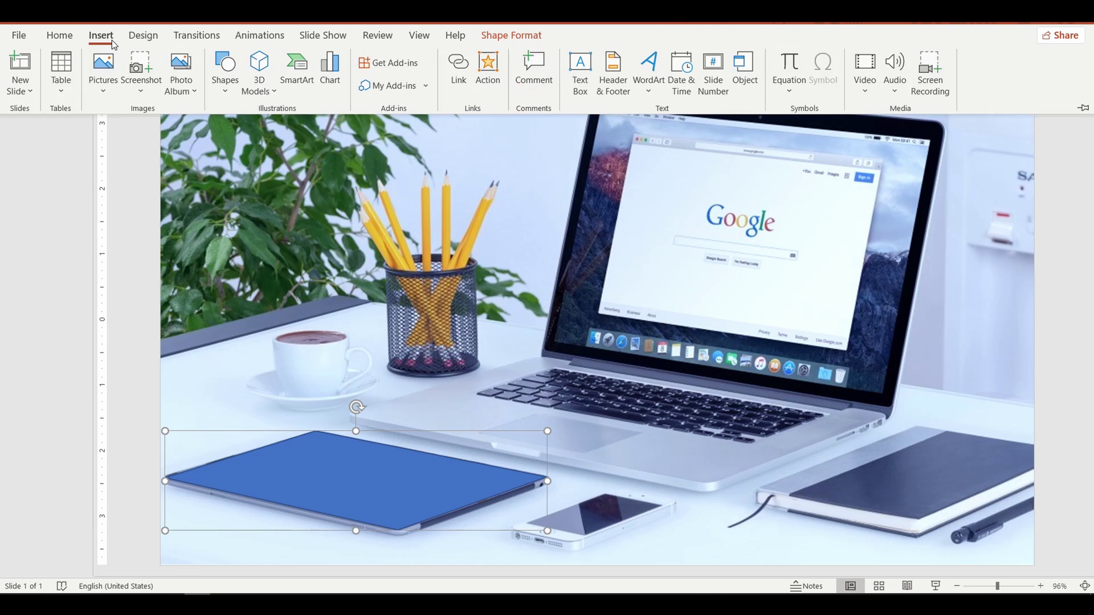
left_click(506, 36)
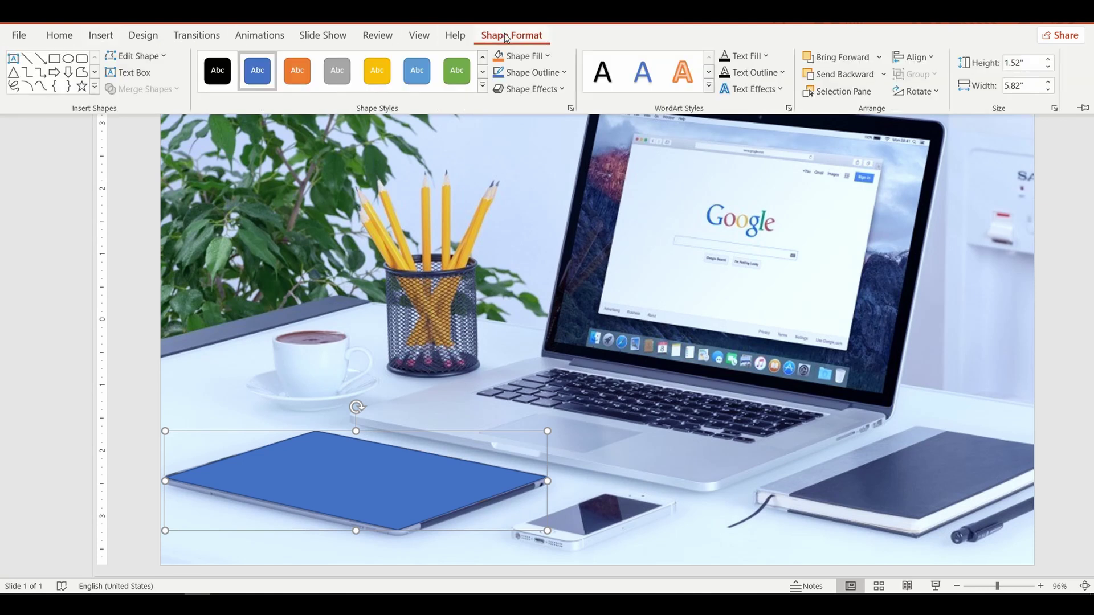
left_click(506, 38)
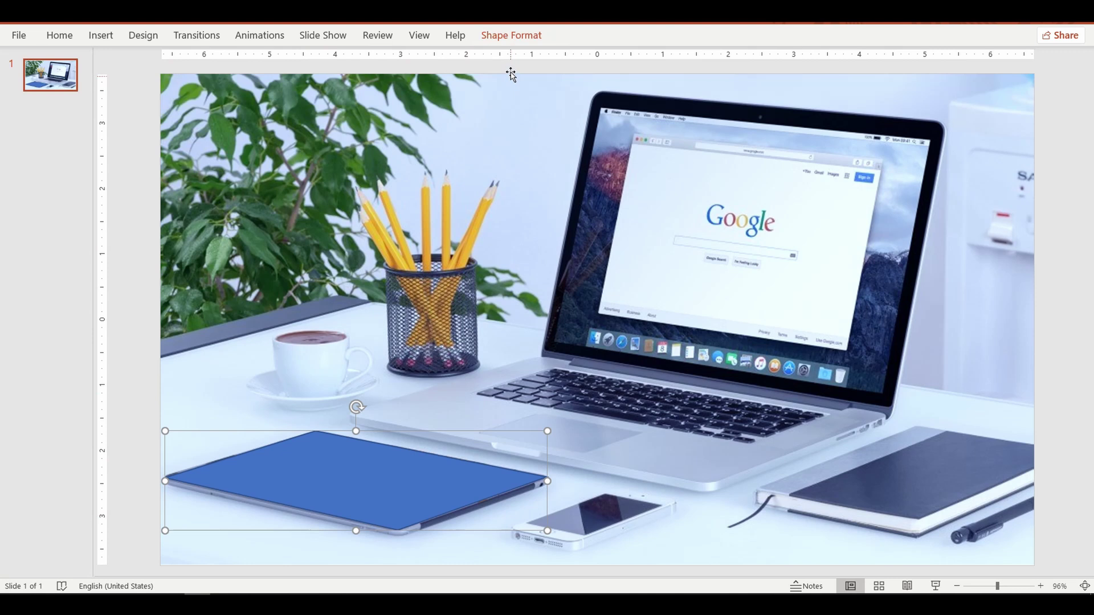
left_click(513, 36)
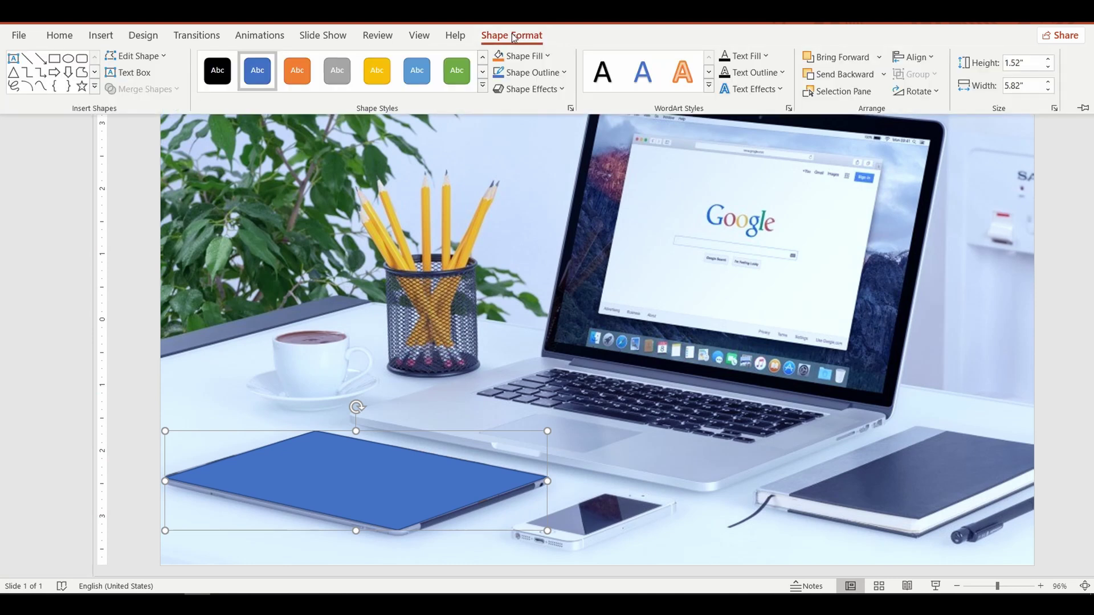
left_click(526, 55)
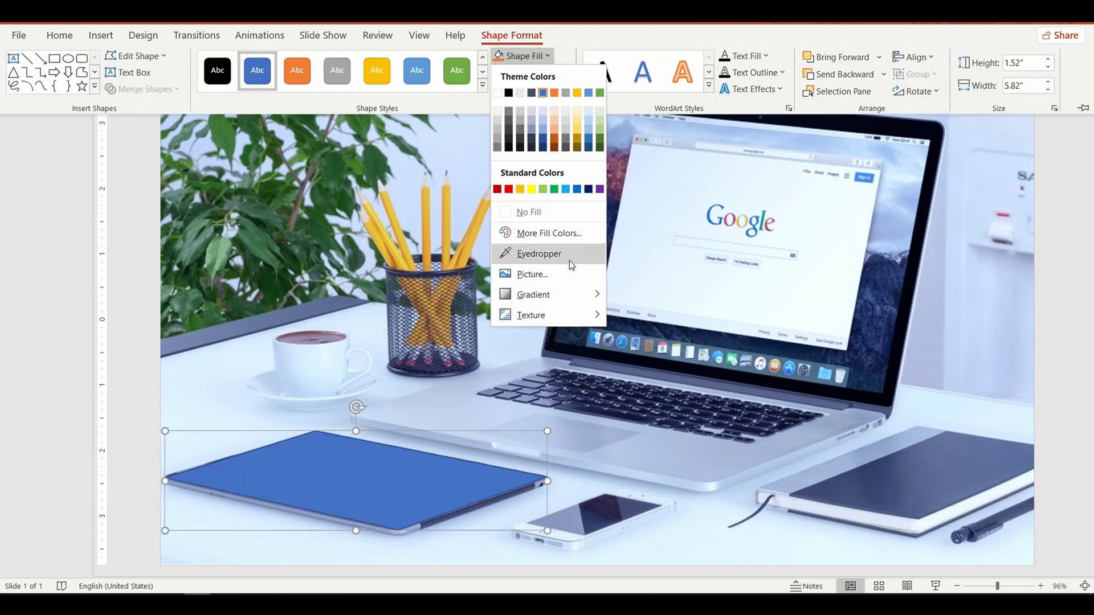
left_click(552, 275)
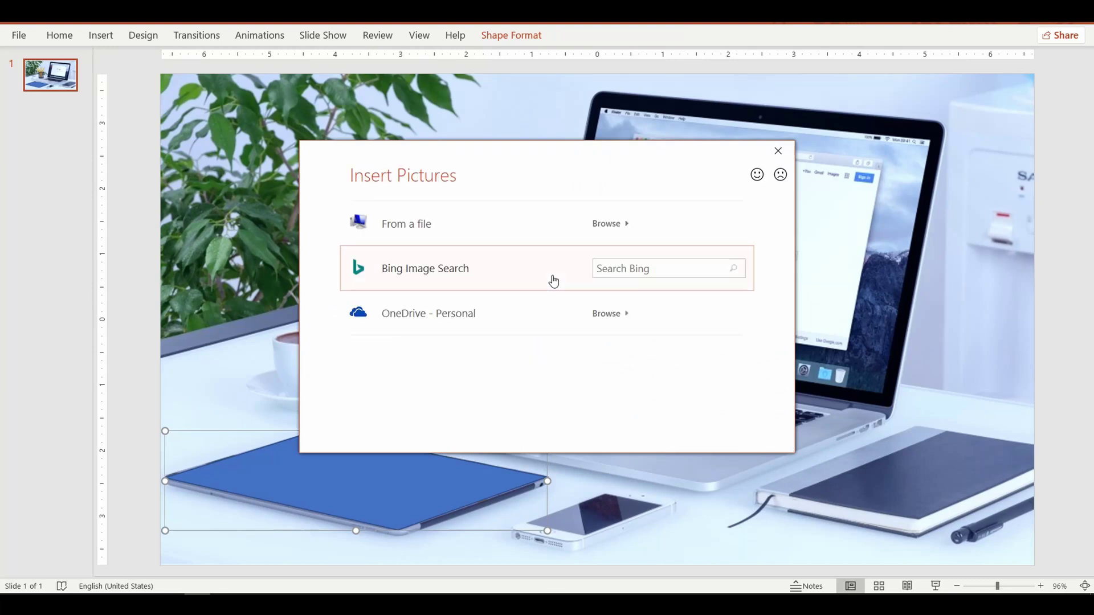
left_click(549, 226)
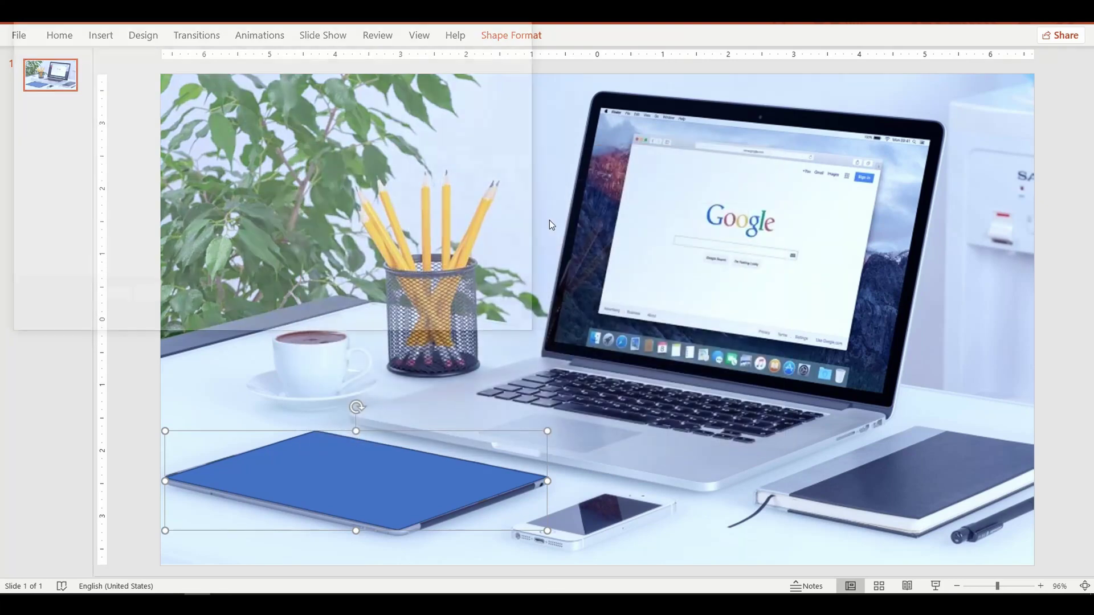
left_click(410, 122)
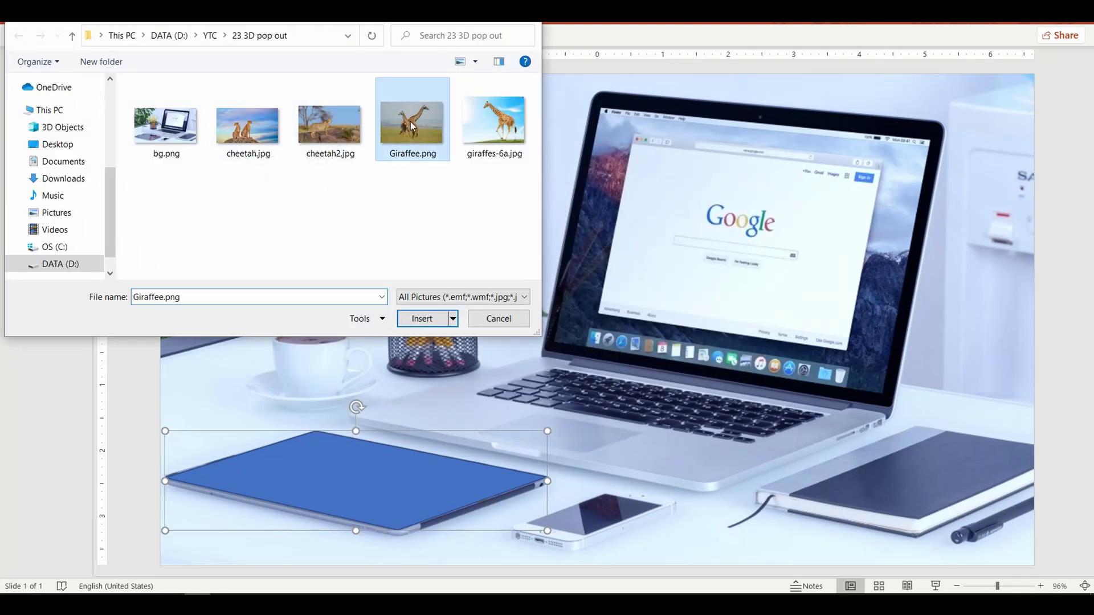
left_click(425, 319)
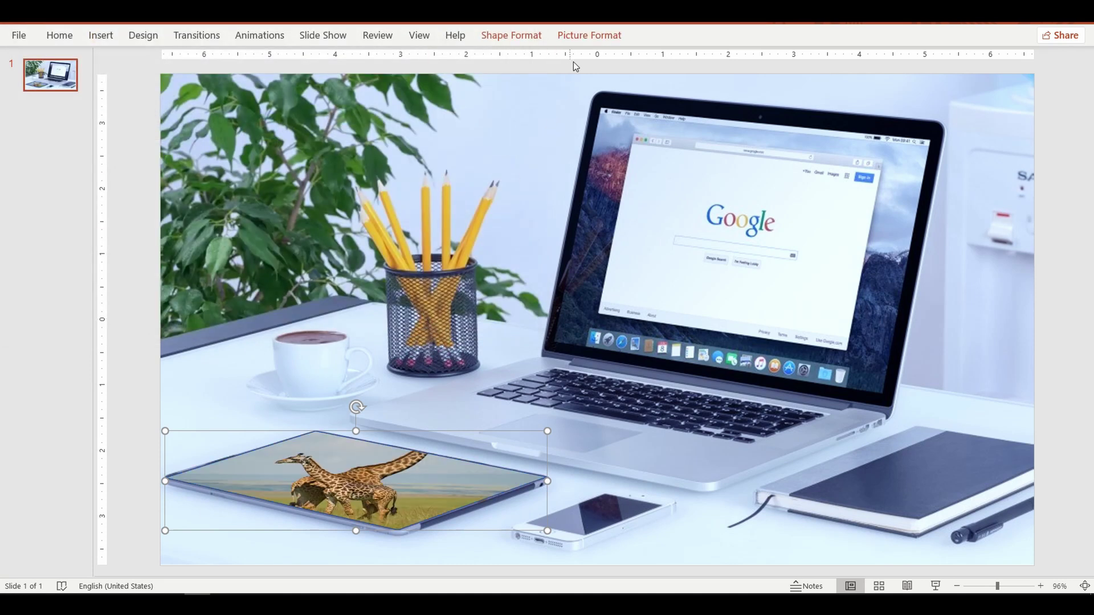
Crop the giraffe fill, extending it up and right and shifting it so legs and grass show
left_click(597, 36)
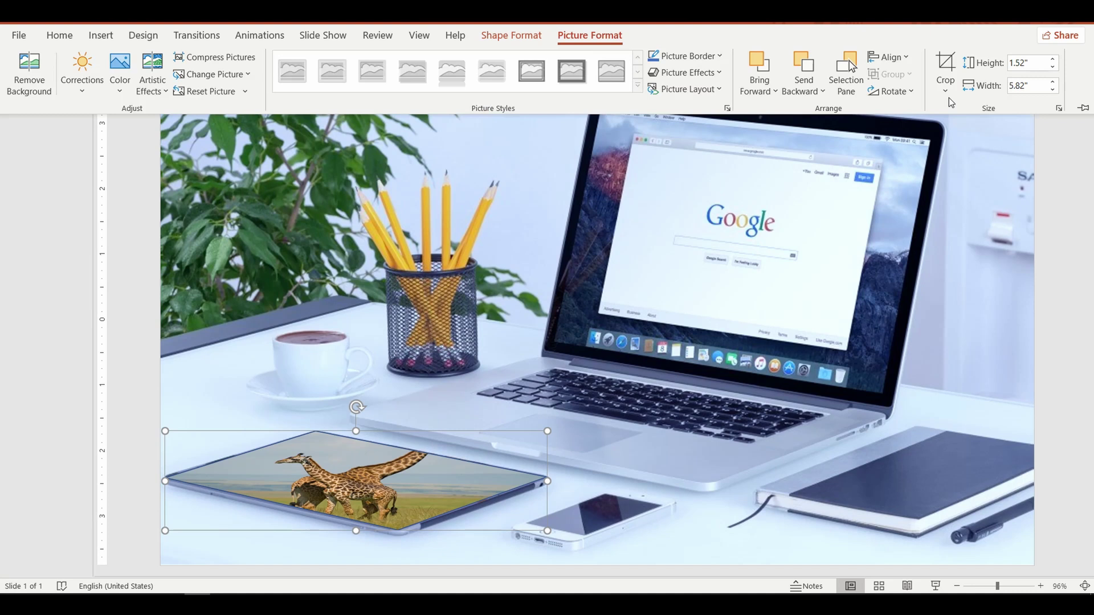
left_click(945, 66)
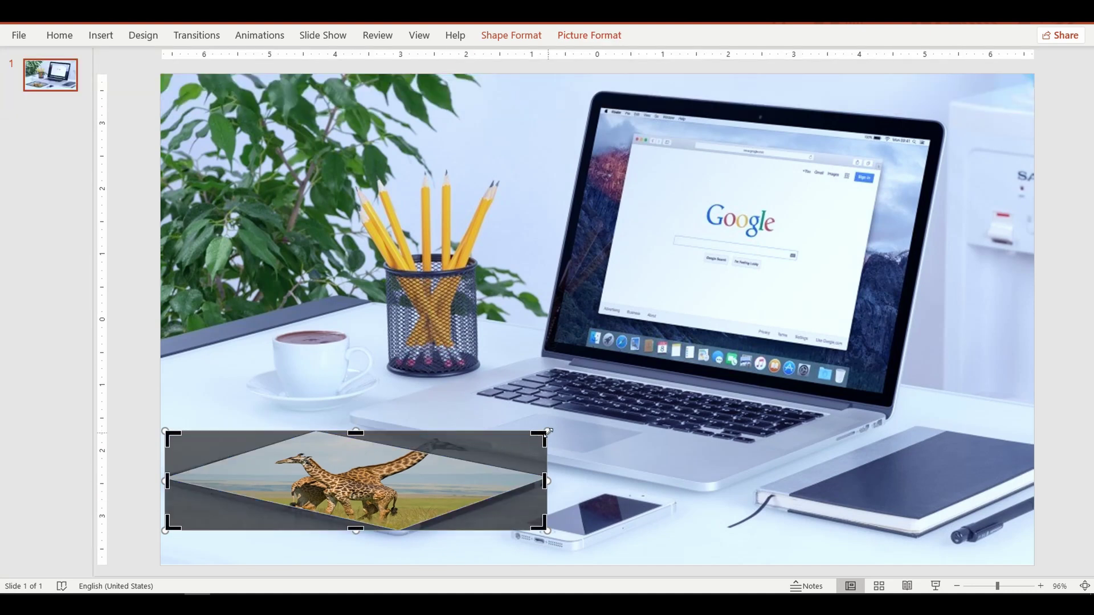
left_click_drag(357, 427, 368, 238)
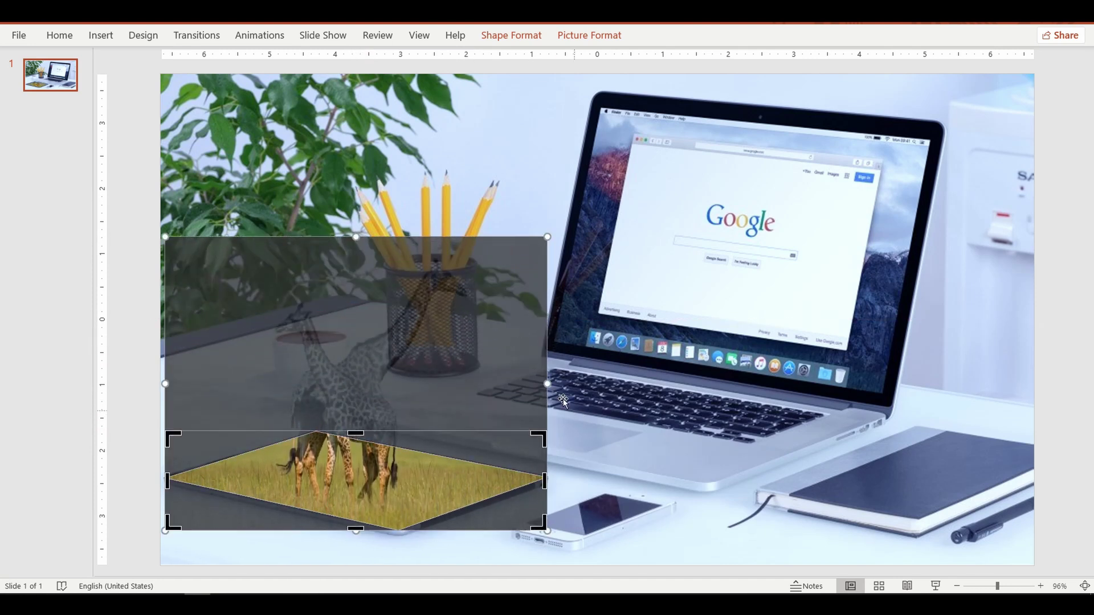
left_click_drag(549, 384, 598, 384)
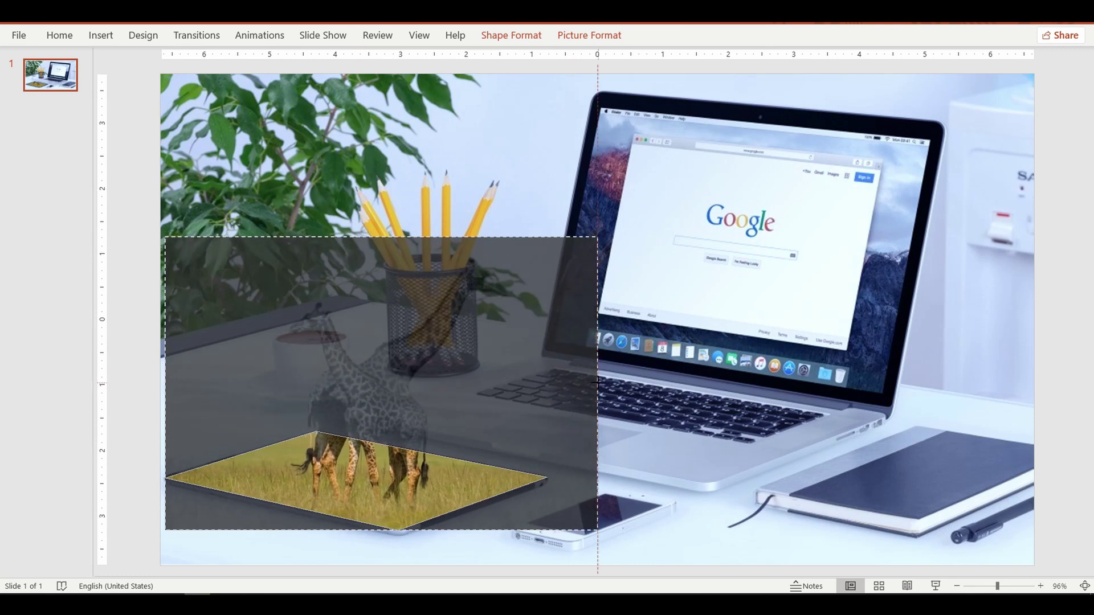
left_click_drag(448, 377, 455, 366)
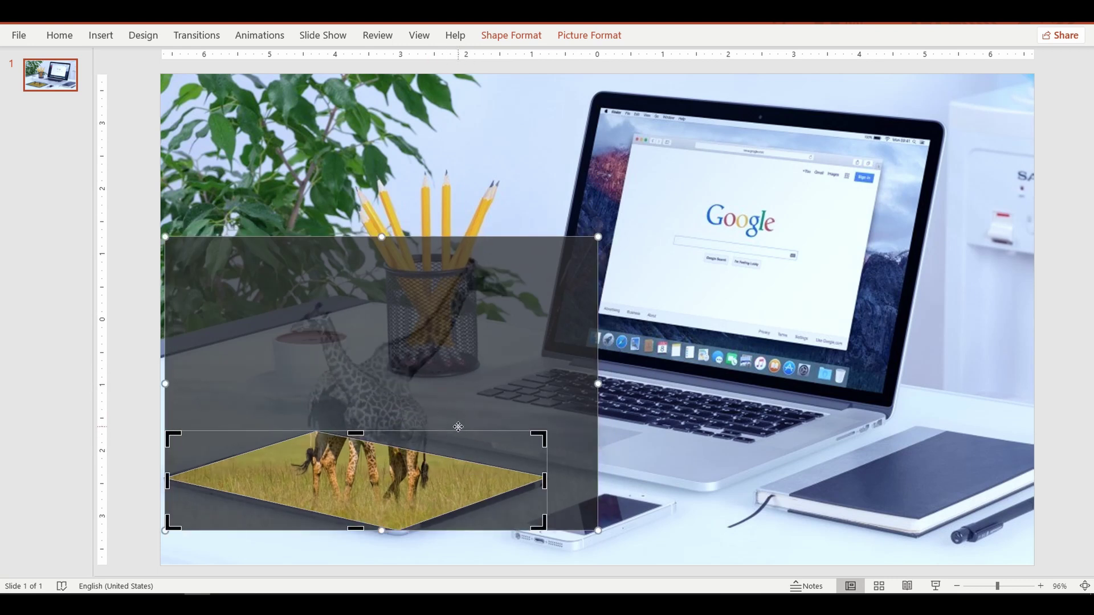
key("Escape")
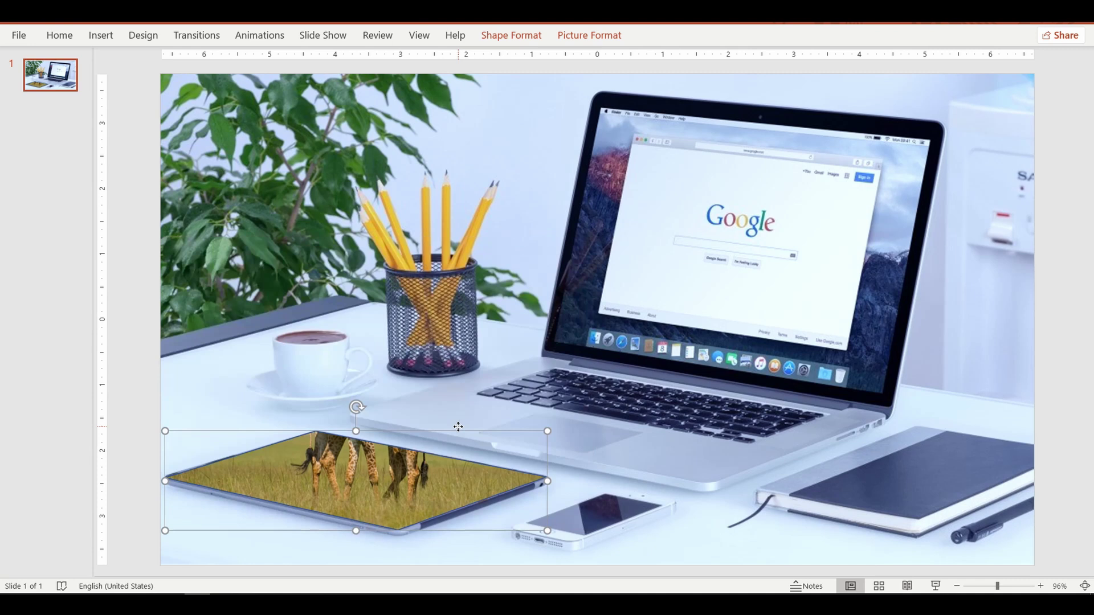
Insert a second Giraffee.png picture, shrink it and move it toward the slide centre
left_click(146, 334)
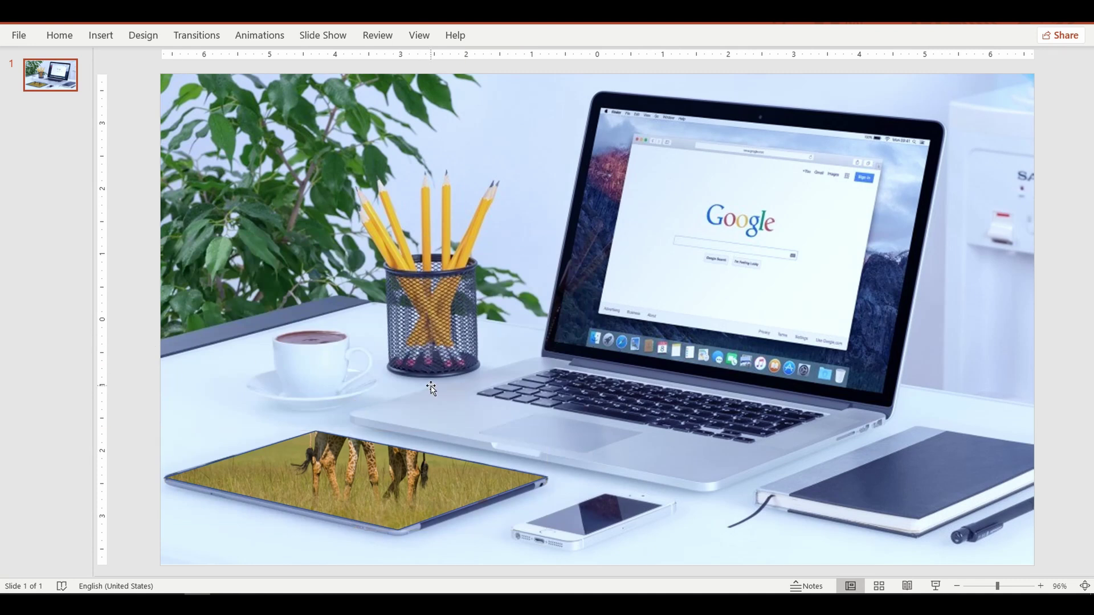
left_click(102, 36)
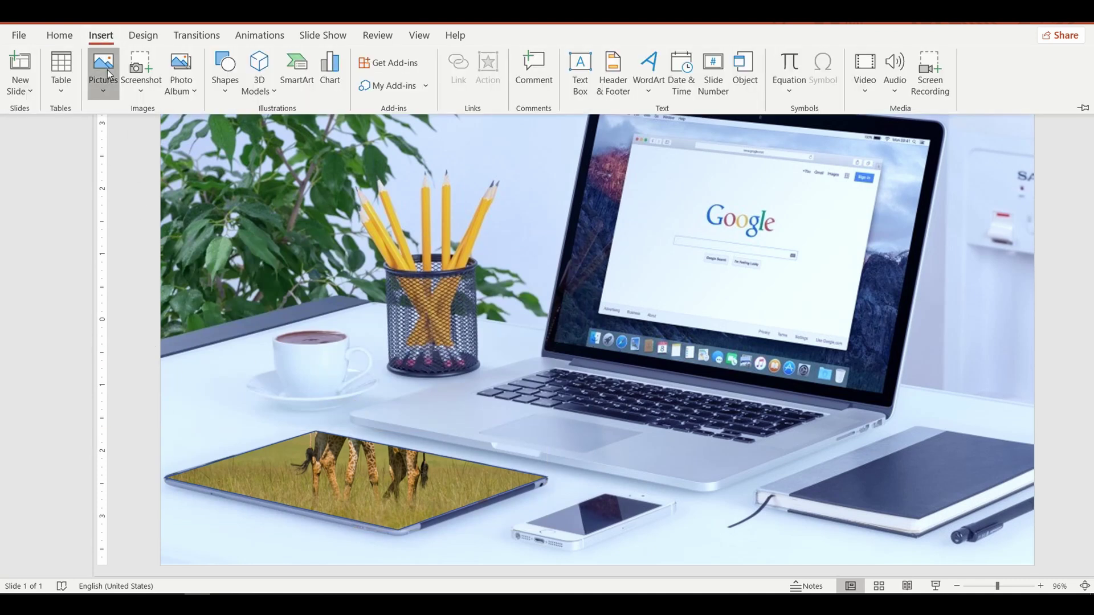
left_click(102, 71)
left_click(122, 134)
double_click(398, 134)
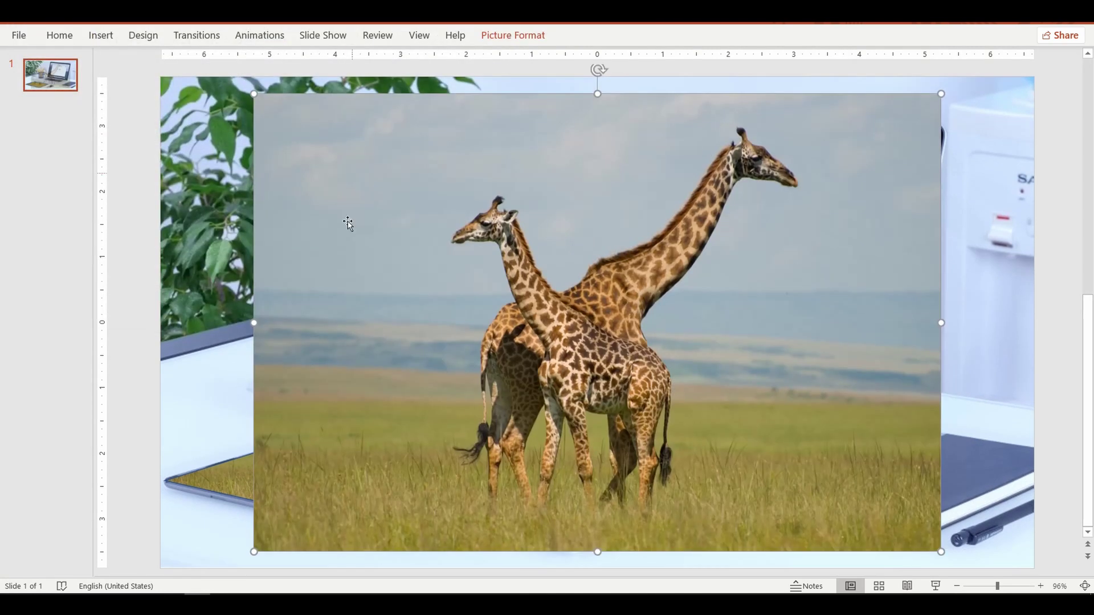
left_click_drag(939, 95, 650, 286)
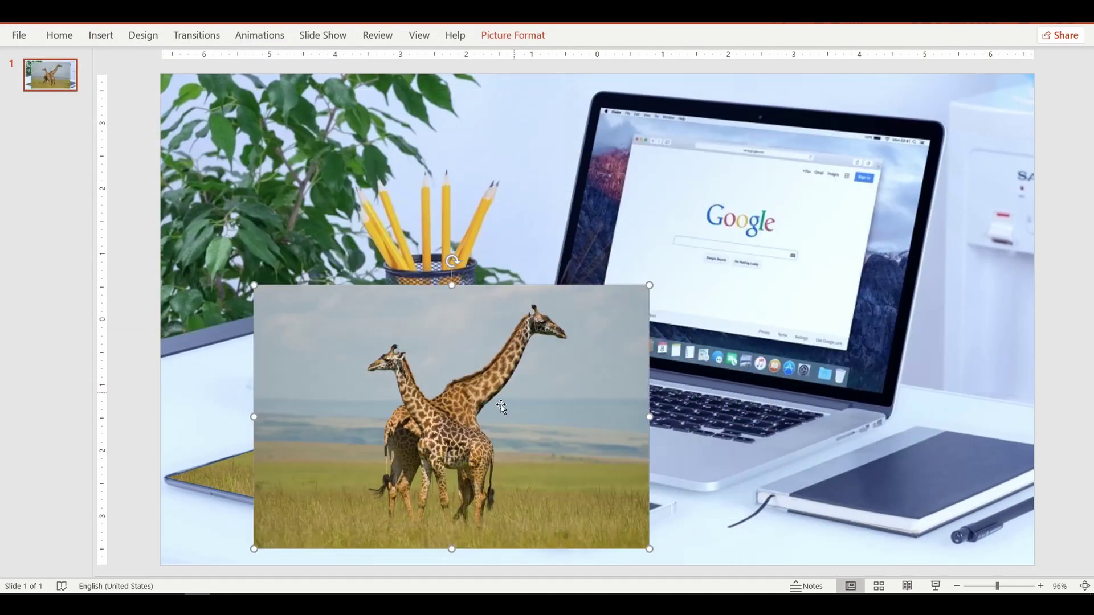
left_click_drag(391, 548, 462, 421)
Reveal the tablet's full fill, then move and resize the giraffe photo to match its giraffes
left_click(464, 453)
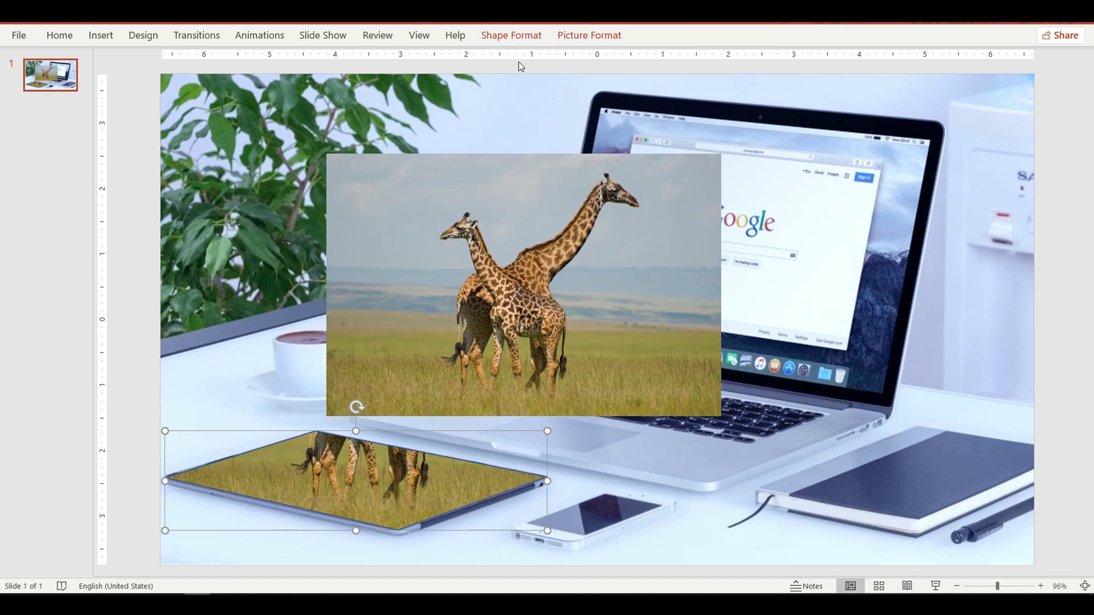
left_click(590, 35)
left_click(948, 63)
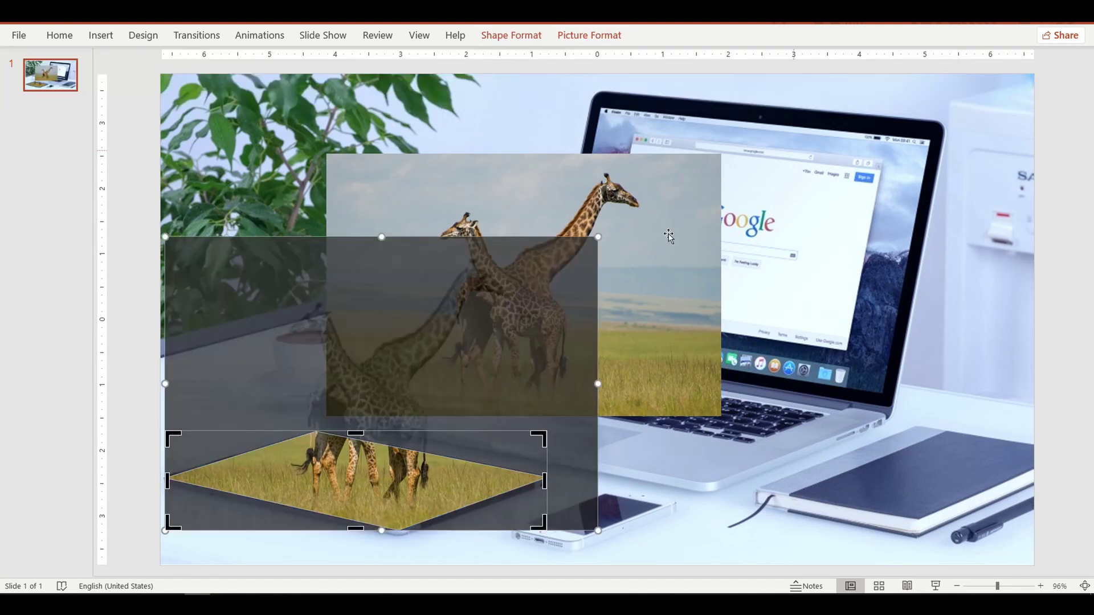
left_click(637, 215)
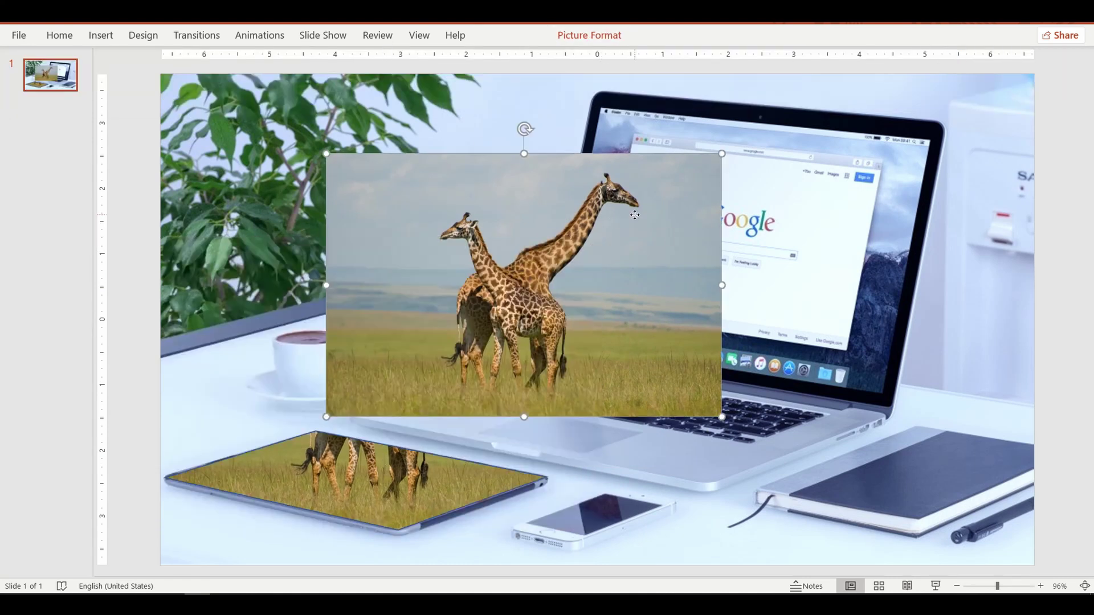
left_click_drag(637, 215, 471, 318)
left_click_drag(555, 257, 598, 227)
mouse_move(473, 347)
left_mouse_down()
mouse_move(476, 330)
mouse_move(484, 362)
left_mouse_up()
left_click_drag(612, 243, 579, 254)
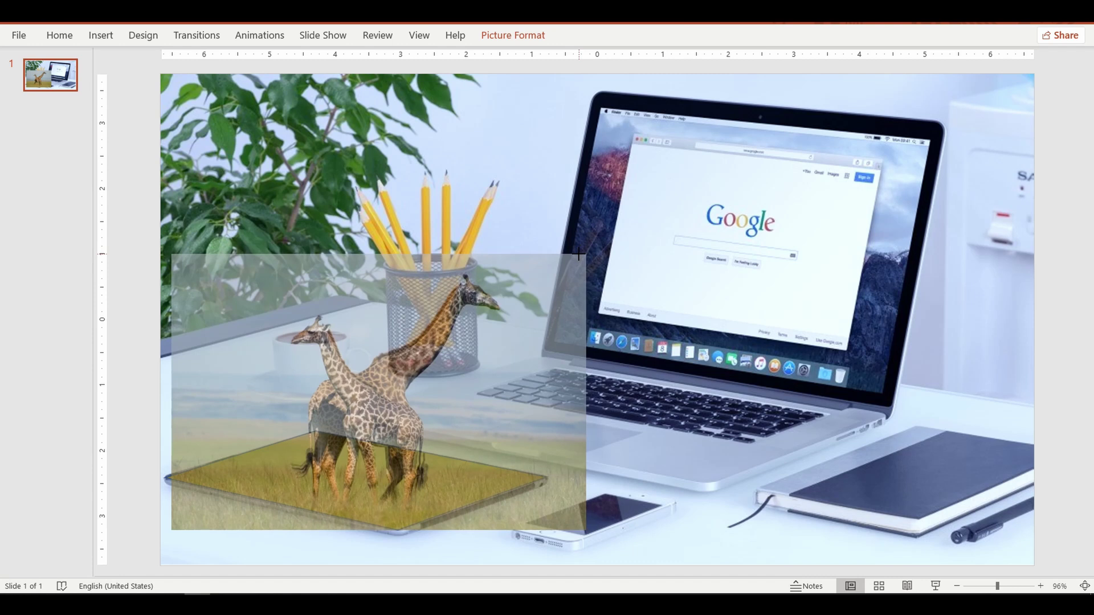
left_click_drag(581, 255, 588, 251)
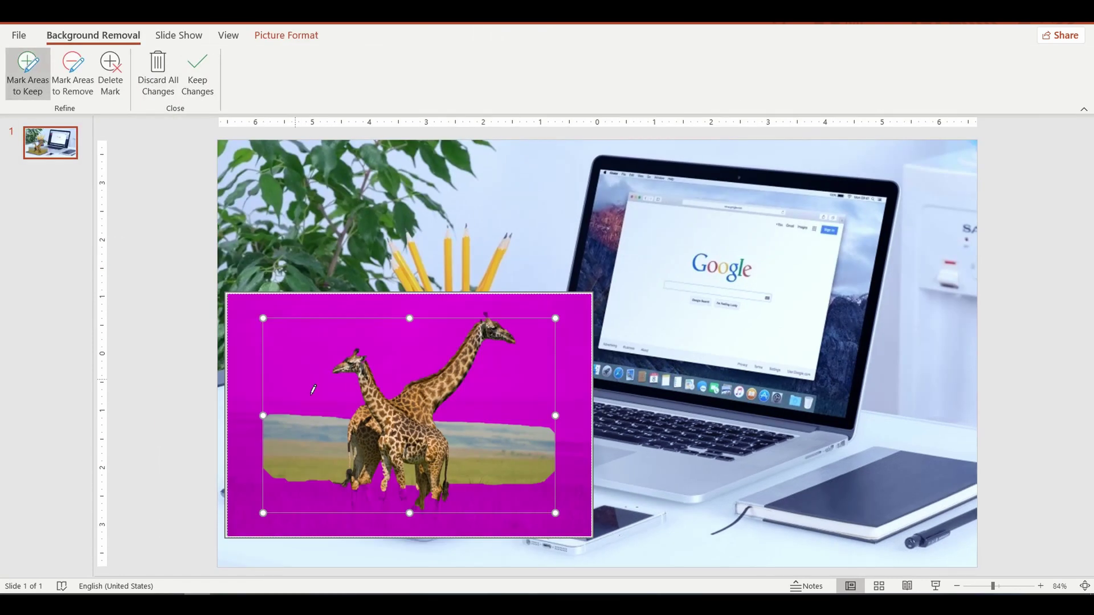
Mark the grass strip for removal and zoom in on the giraffes' legs
left_click(73, 73)
left_click_drag(345, 426, 340, 478)
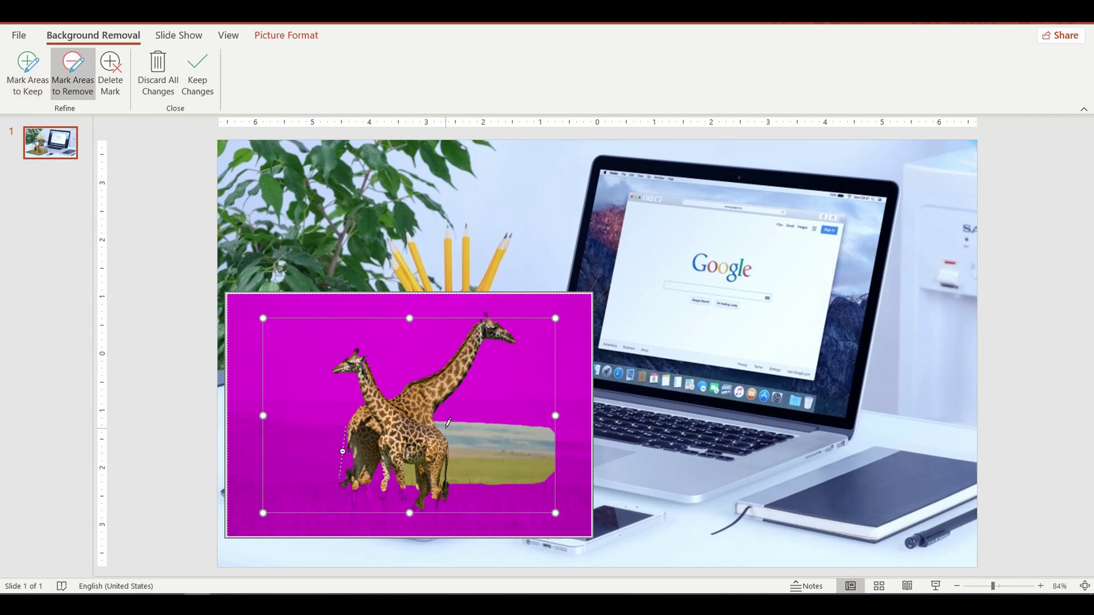
left_click_drag(445, 428, 464, 475)
left_click(410, 477)
left_click(1060, 586)
left_click(497, 251)
left_click(564, 371)
scroll(570, 342, "down", 2)
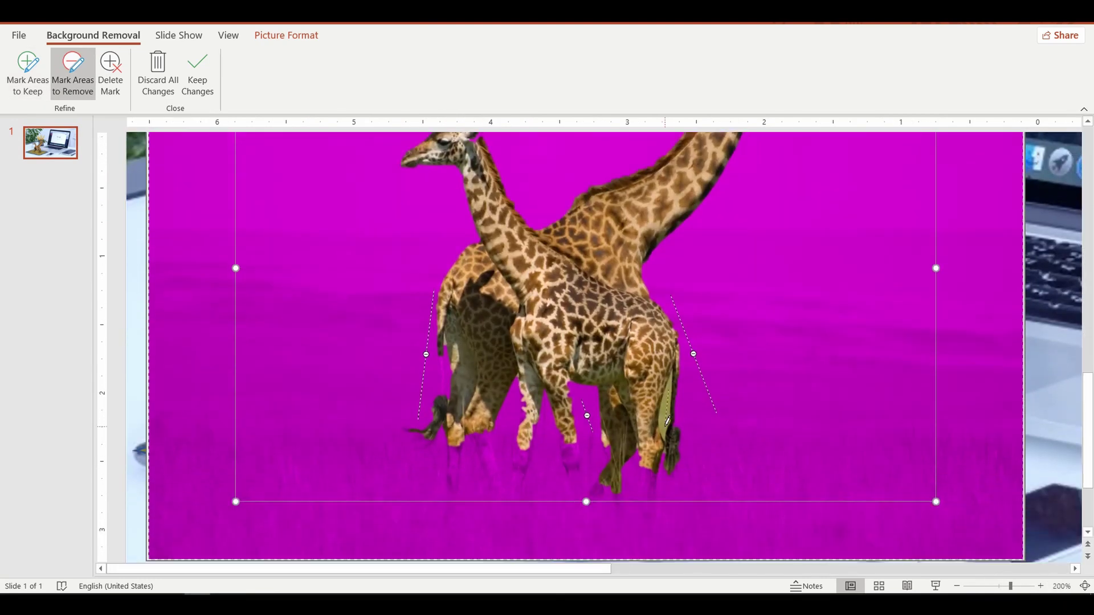
Keep the left giraffe's back and a front leg, and remove background between the legs
left_click(28, 73)
left_click_drag(444, 397, 441, 356)
left_click_drag(566, 417, 572, 463)
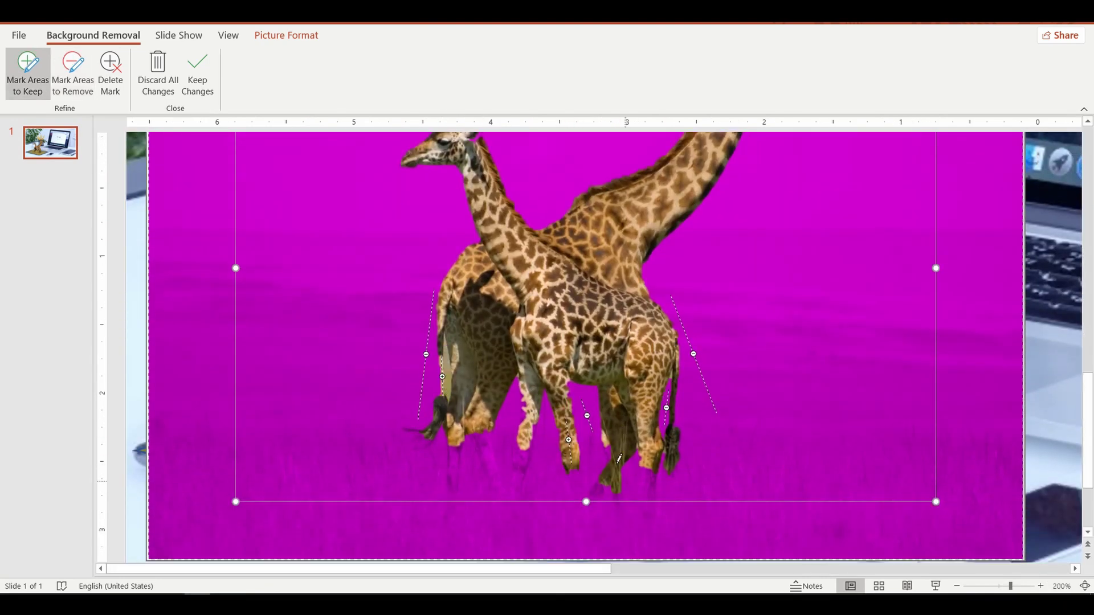
left_click(73, 73)
mouse_move(441, 365)
left_mouse_down()
mouse_move(451, 384)
mouse_move(442, 341)
left_mouse_up()
left_click_drag(671, 370, 668, 387)
Keep the remaining giraffe legs, including the right hind leg, and apply the background removal
left_click(28, 73)
mouse_move(483, 442)
left_mouse_down()
mouse_move(494, 472)
mouse_move(459, 471)
left_mouse_up()
left_click_drag(516, 448, 523, 472)
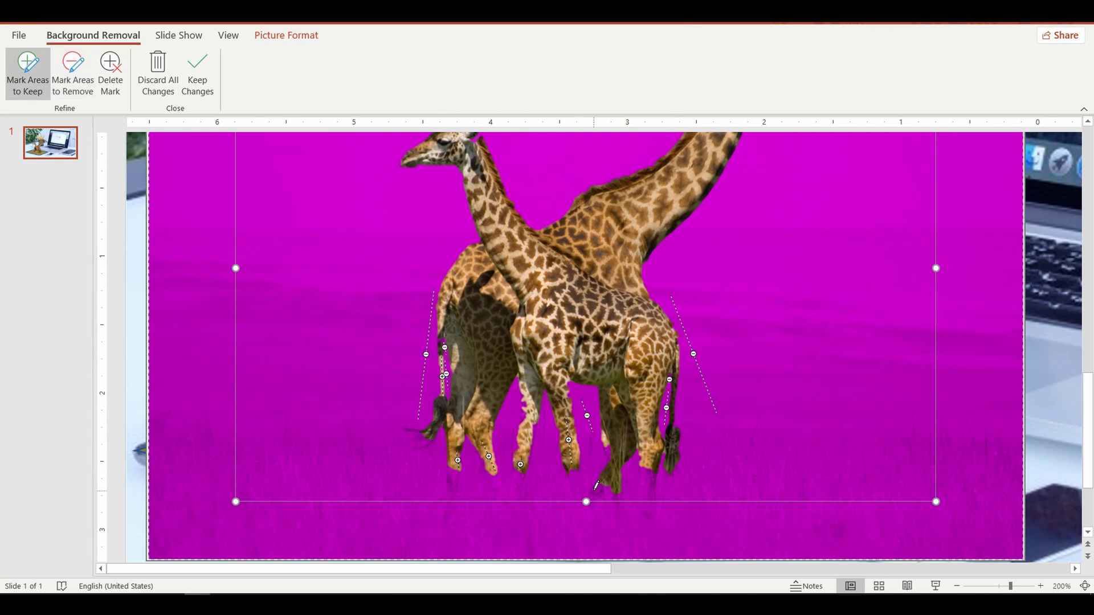
left_click_drag(639, 468, 655, 492)
scroll(557, 393, "down", 5)
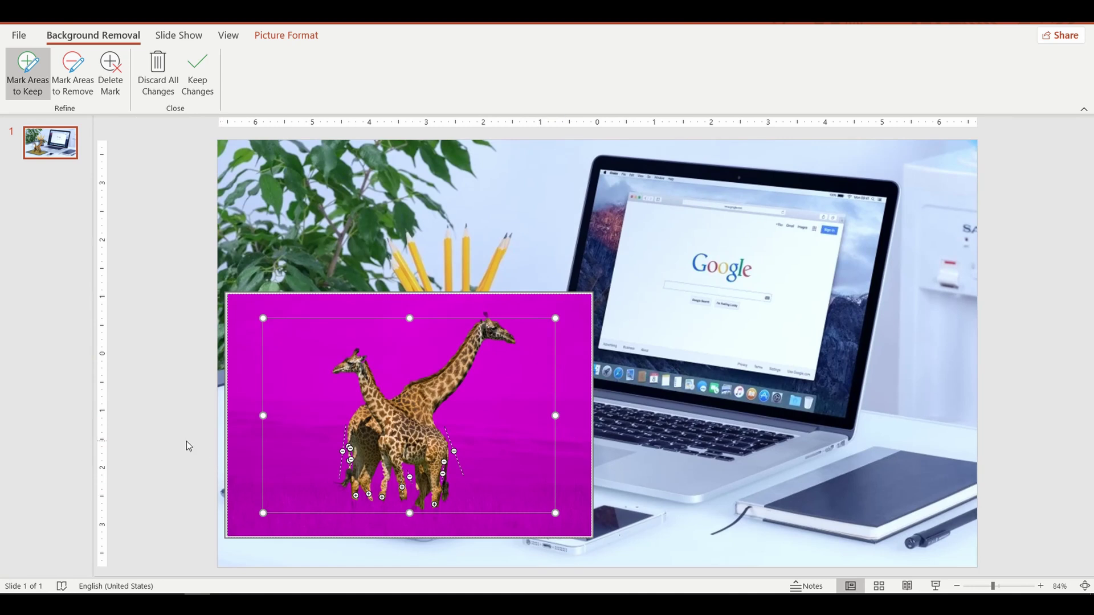
left_click(196, 80)
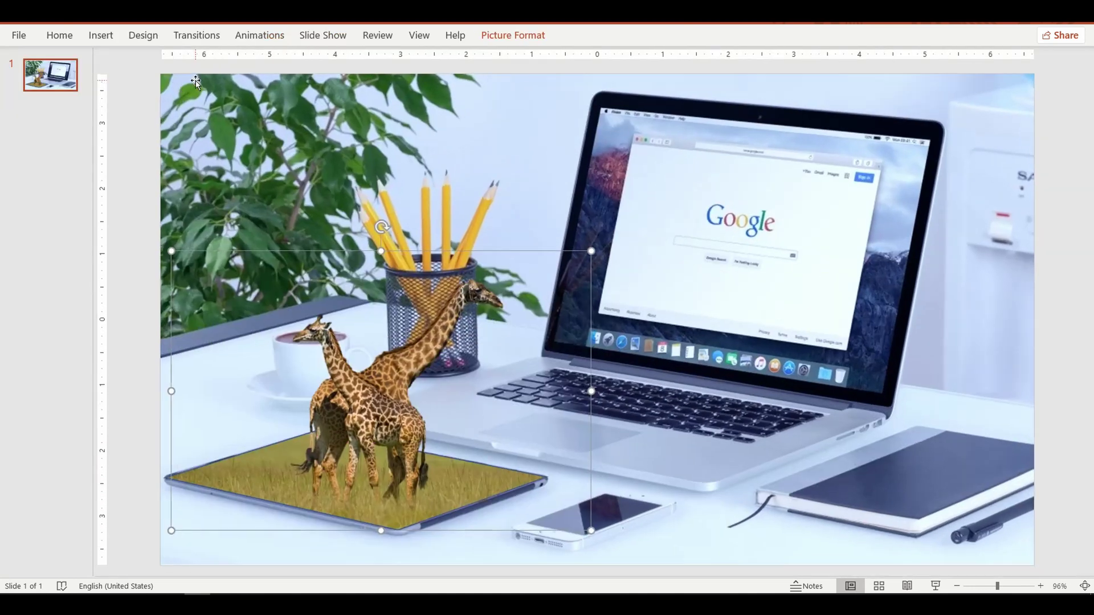
left_click(129, 330)
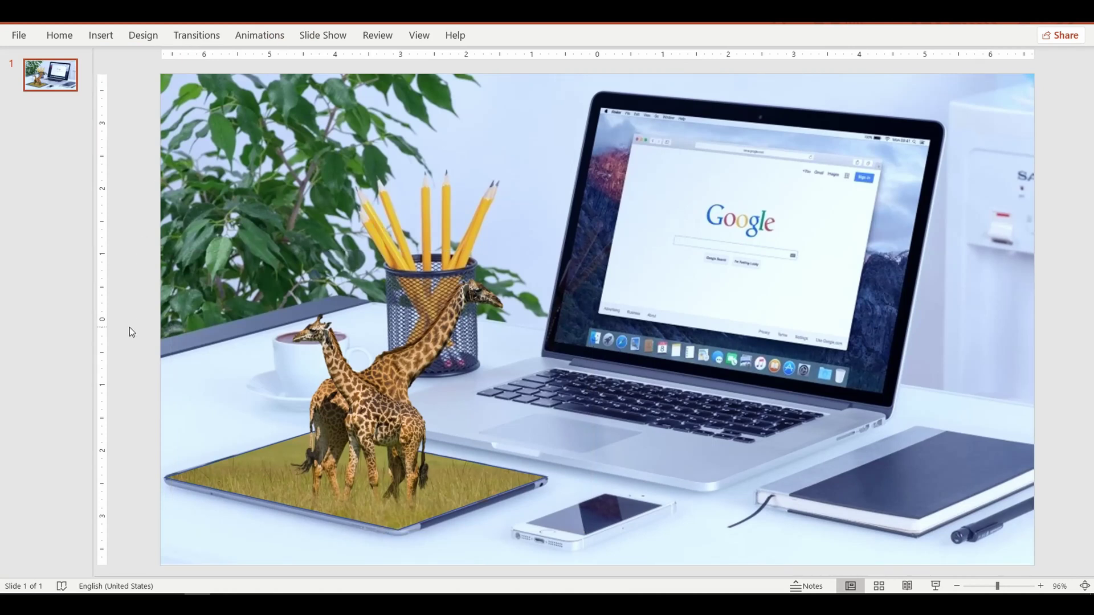